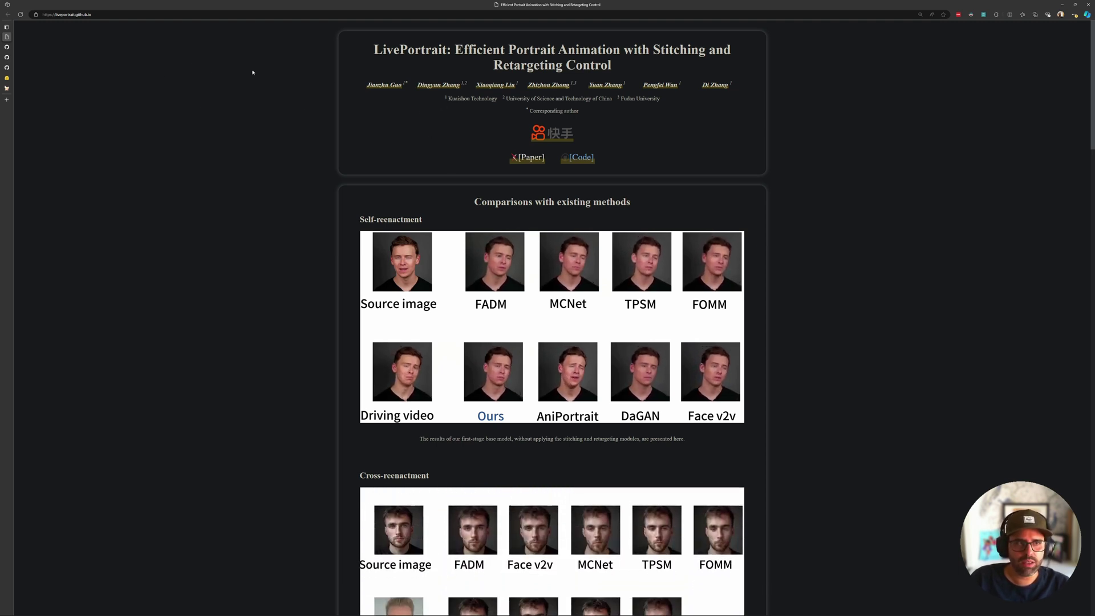
Review the LivePortrait project page's self-reenactment, cross-reenactment and radar comparisons with existing methods.
scroll(292, 176, "down", 1)
scroll(294, 173, "up", 1)
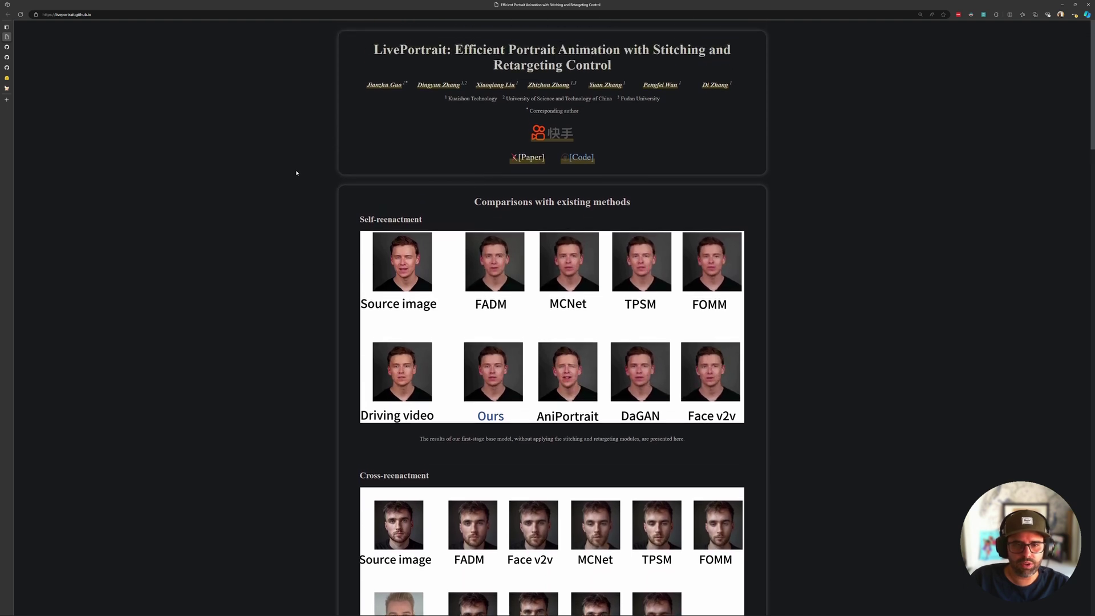
mouse_move(449, 273)
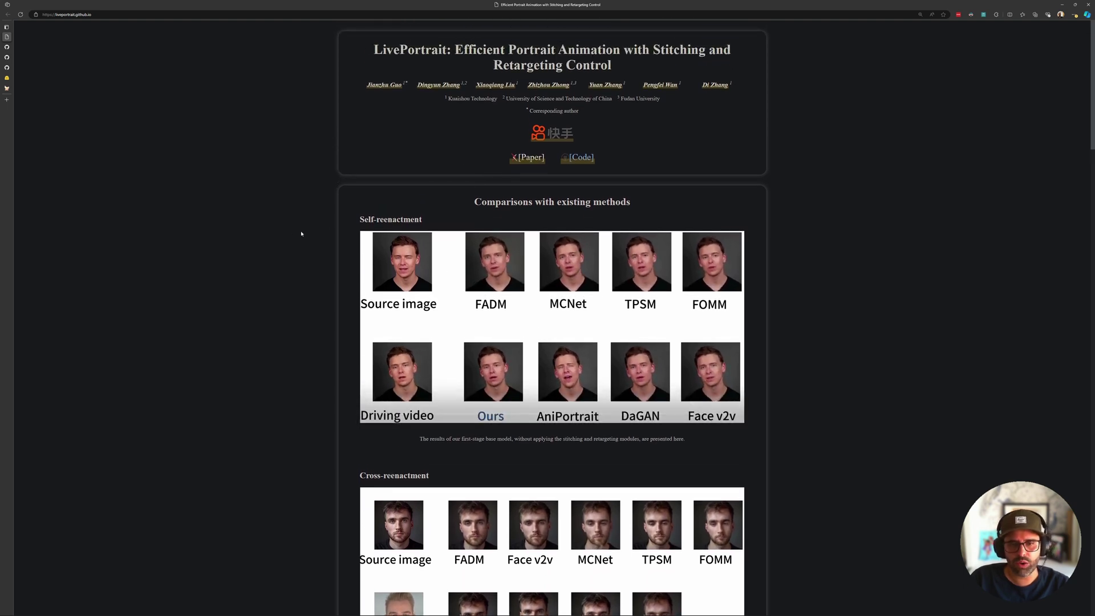
scroll(301, 233, "down", 1)
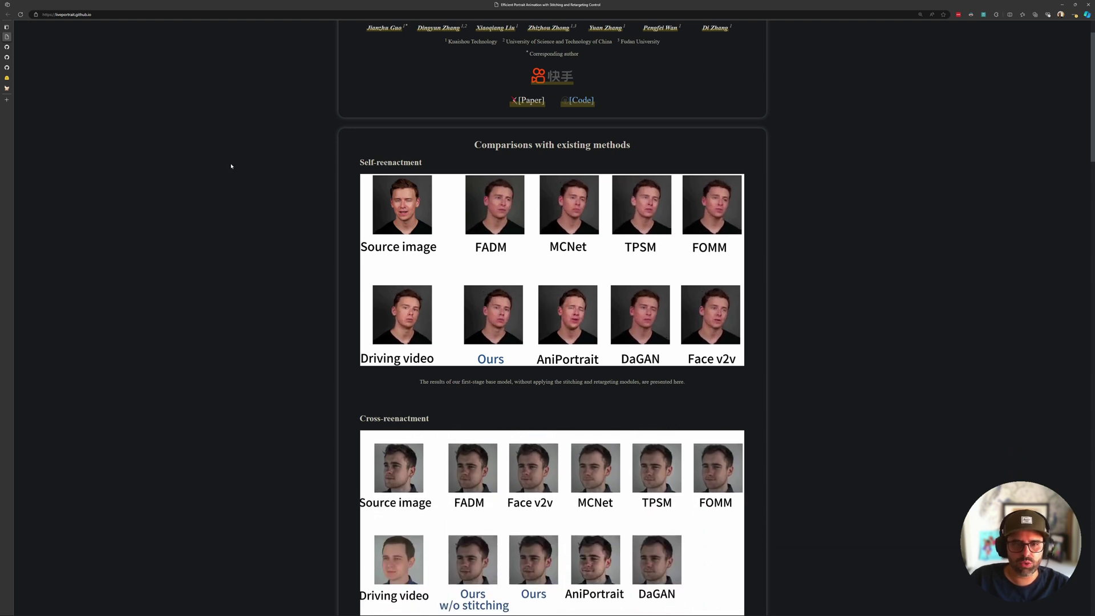
scroll(262, 174, "up", 1)
scroll(301, 198, "down", 1)
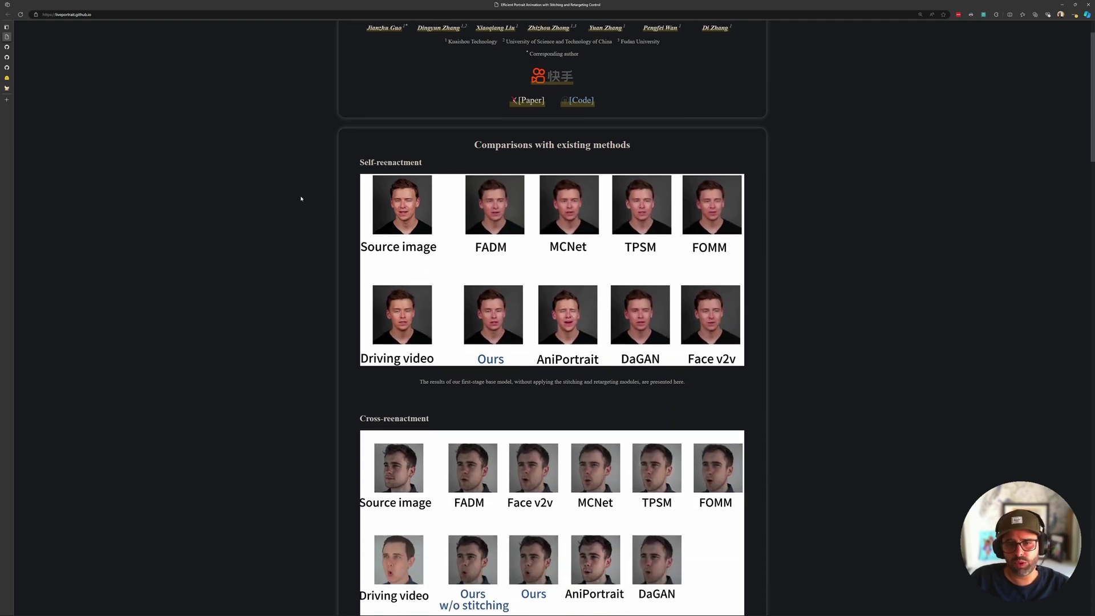
scroll(301, 199, "down", 2)
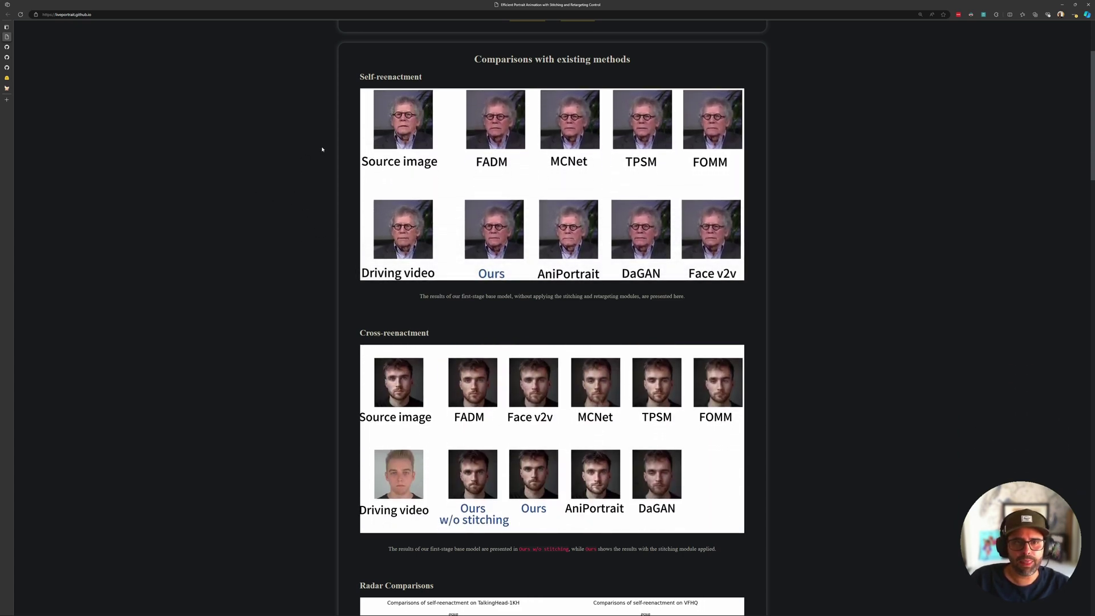
scroll(322, 149, "down", 4)
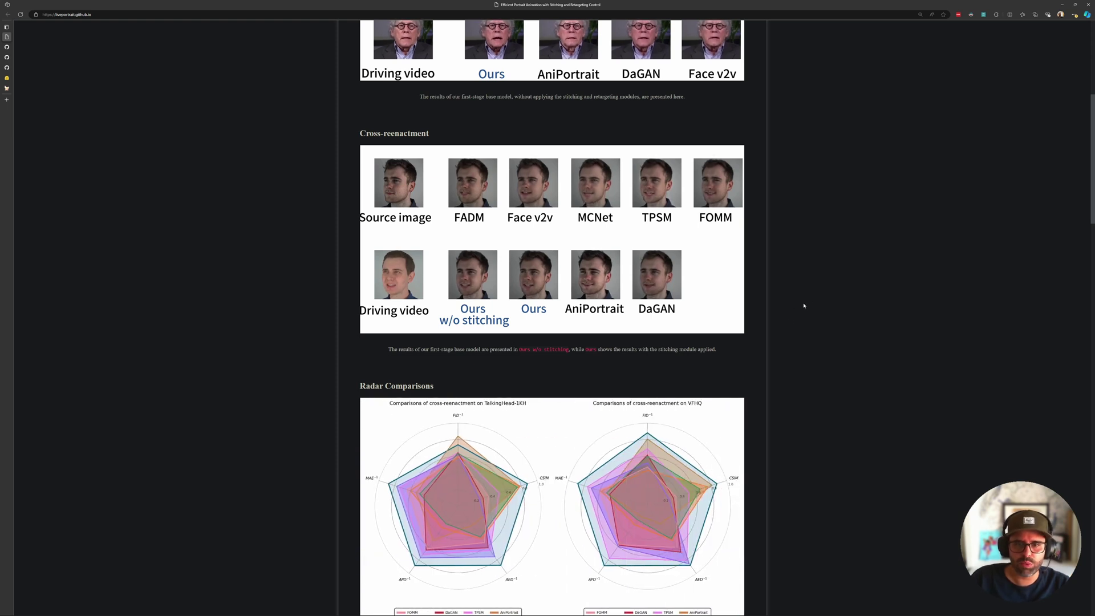
scroll(774, 345, "down", 1)
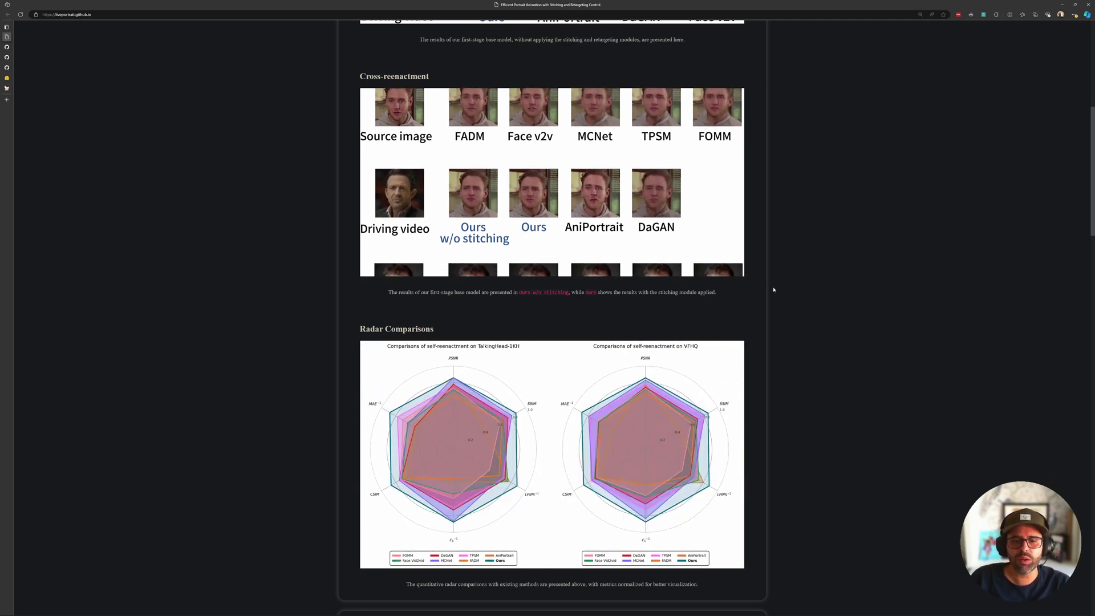
scroll(789, 281, "down", 1)
Examine the still-image animation, portrait video editing, eyes and lip retargeting, and animal generalization demos on the project page.
scroll(788, 281, "down", 8)
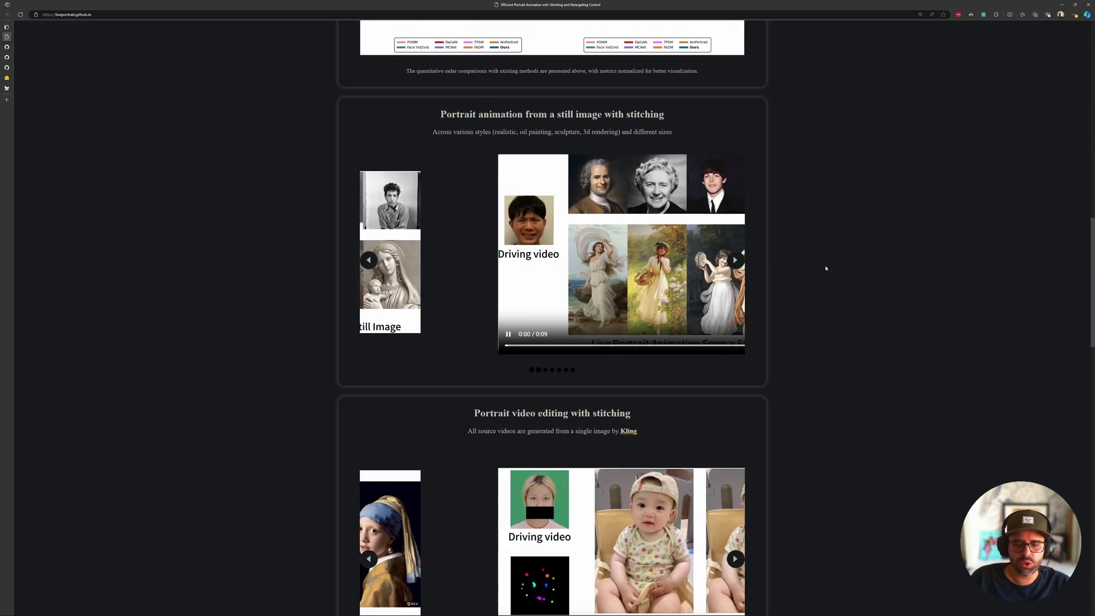
scroll(831, 304, "down", 3)
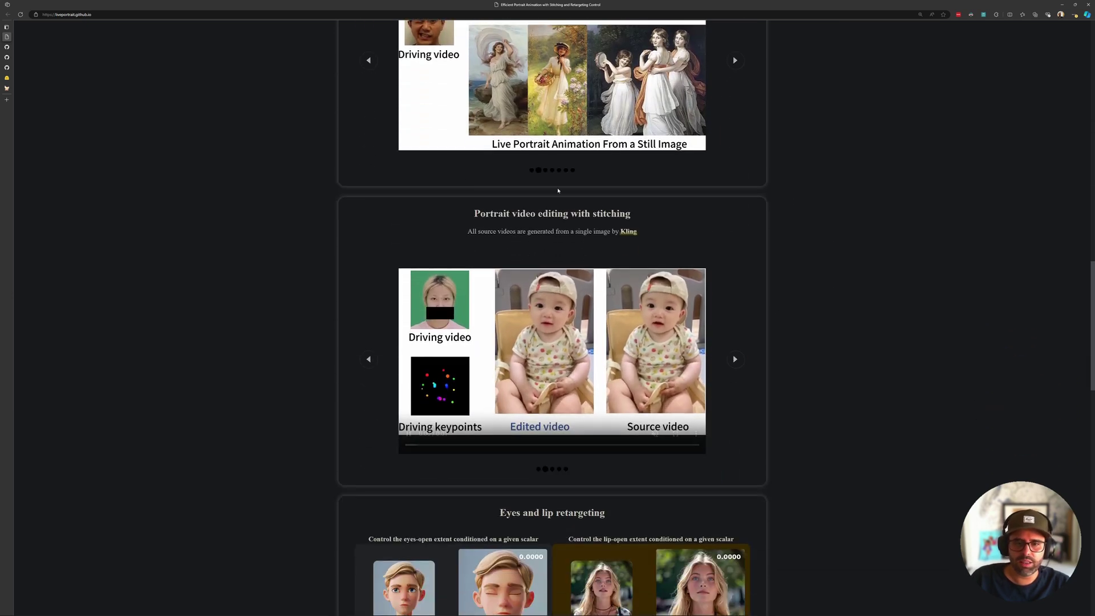
scroll(755, 250, "down", 1)
scroll(754, 251, "down", 1)
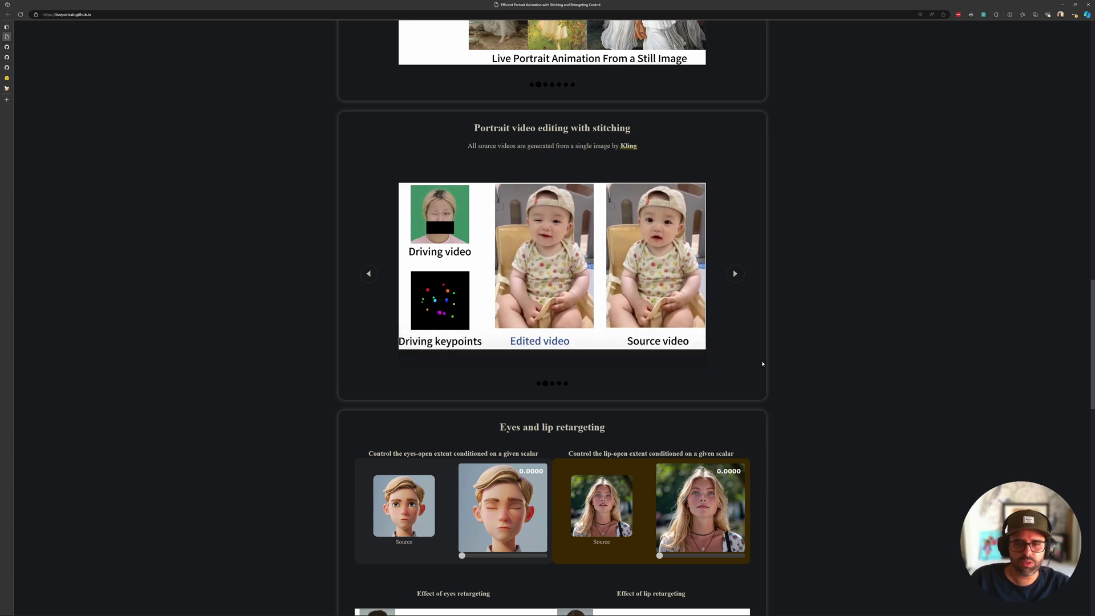
scroll(759, 349, "down", 1)
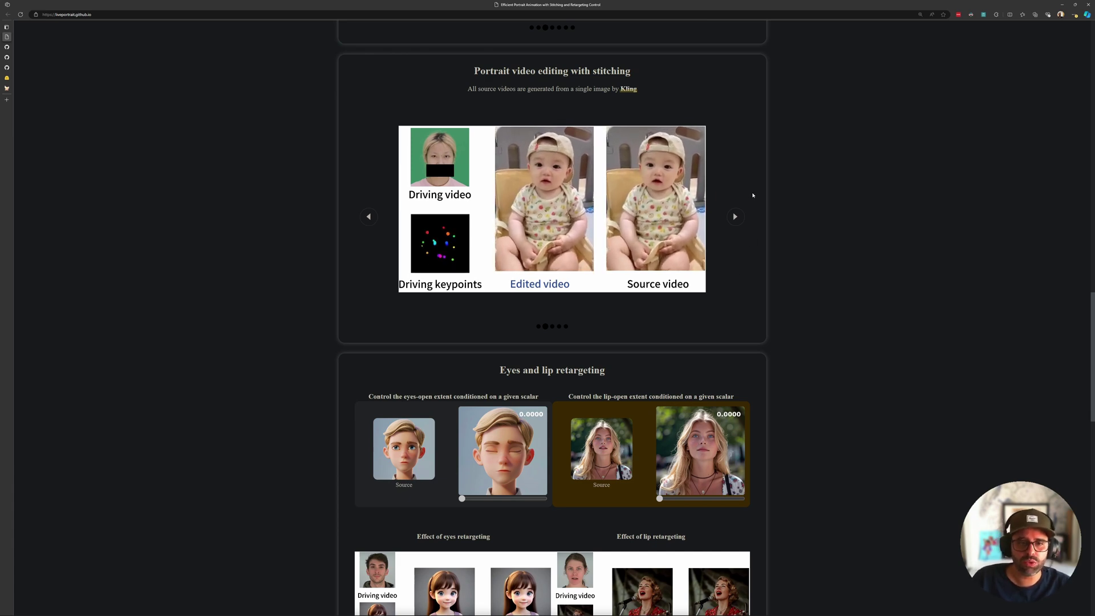
scroll(758, 205, "down", 10)
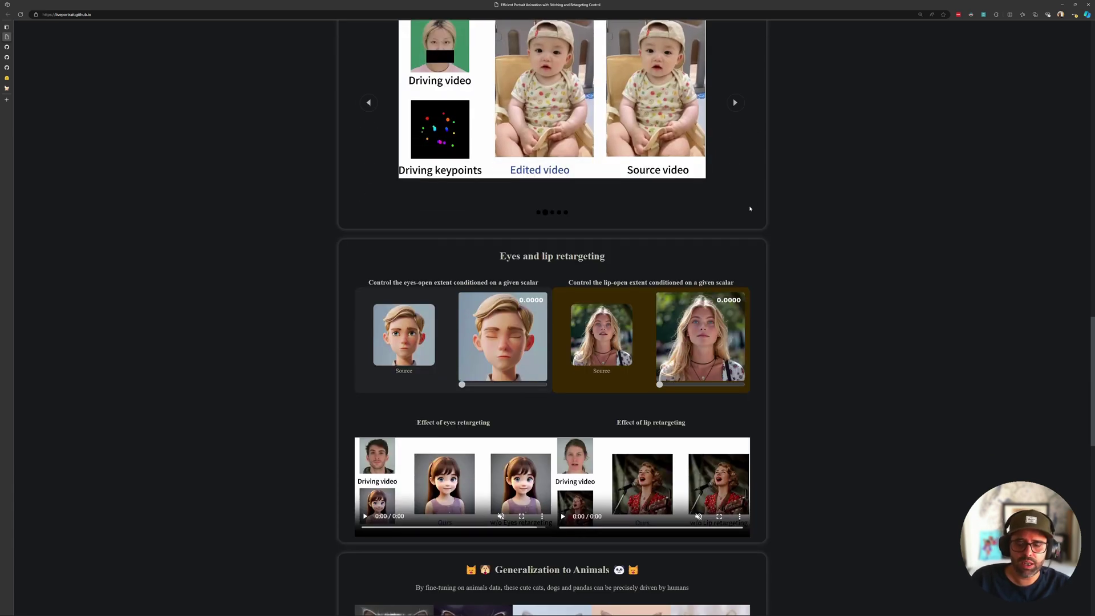
scroll(759, 239, "down", 6)
scroll(784, 257, "up", 20)
scroll(182, 112, "up", 1)
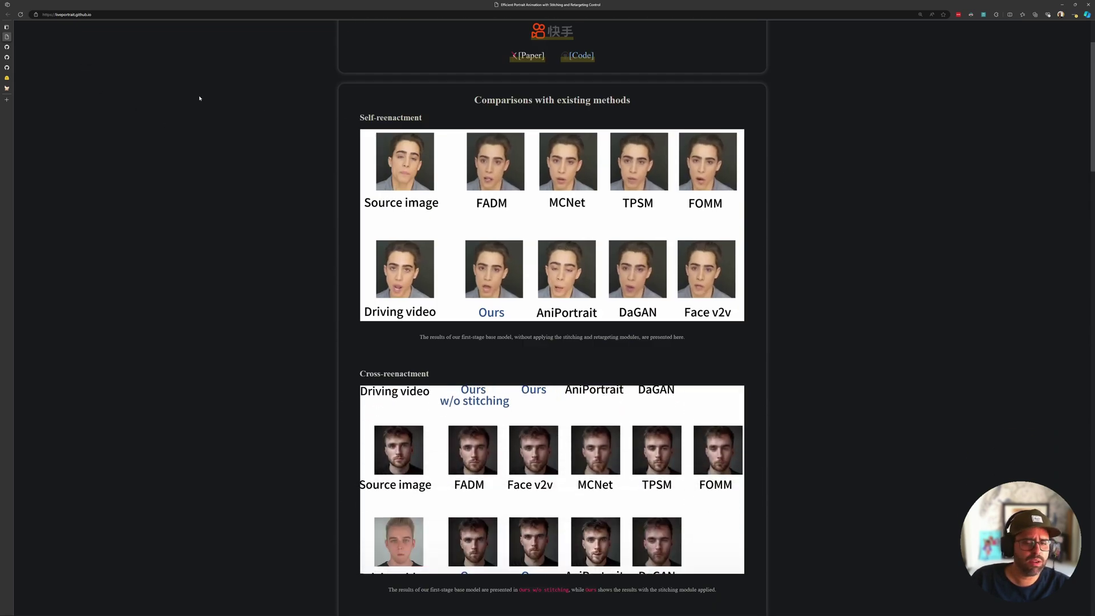
Switch to the ComfyUI-LivePortraitKJ repository on GitHub and look over its file list and README.
left_click(7, 48)
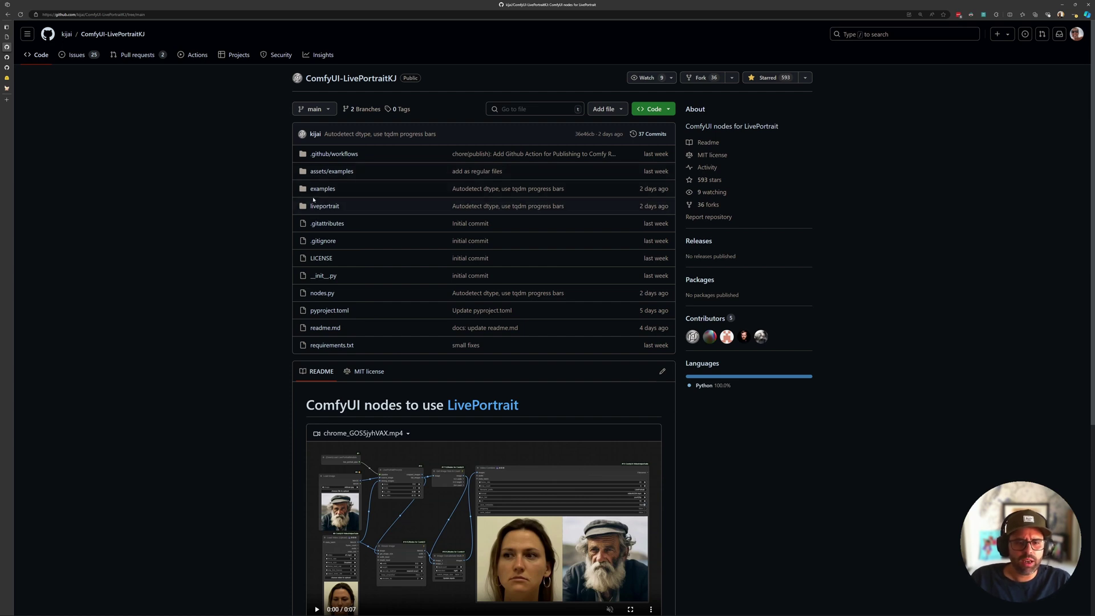
scroll(338, 200, "down", 1)
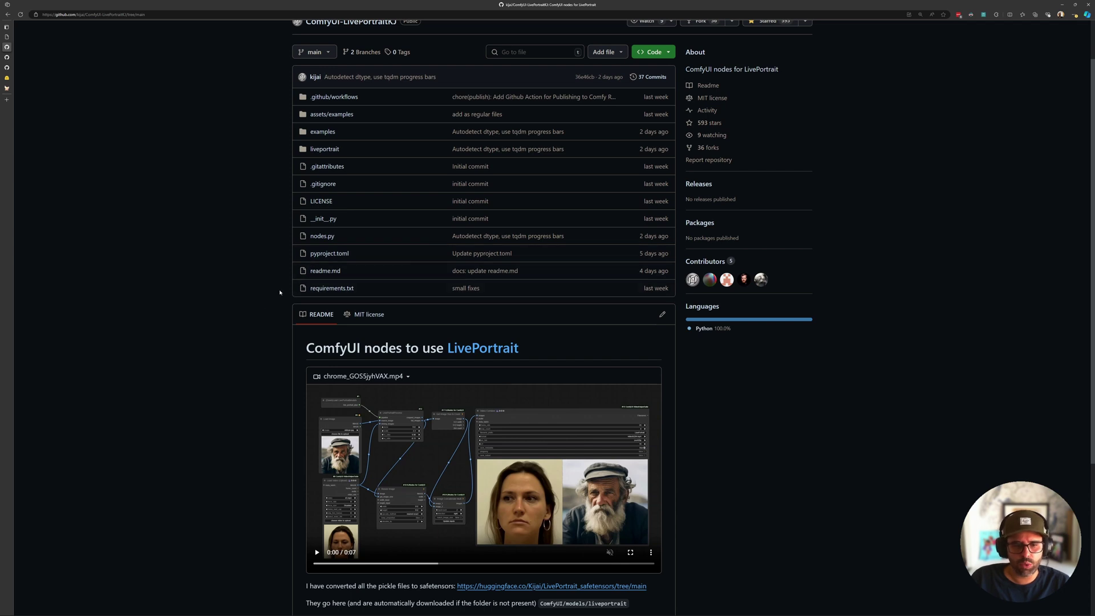
scroll(241, 268, "up", 1)
scroll(195, 208, "up", 1)
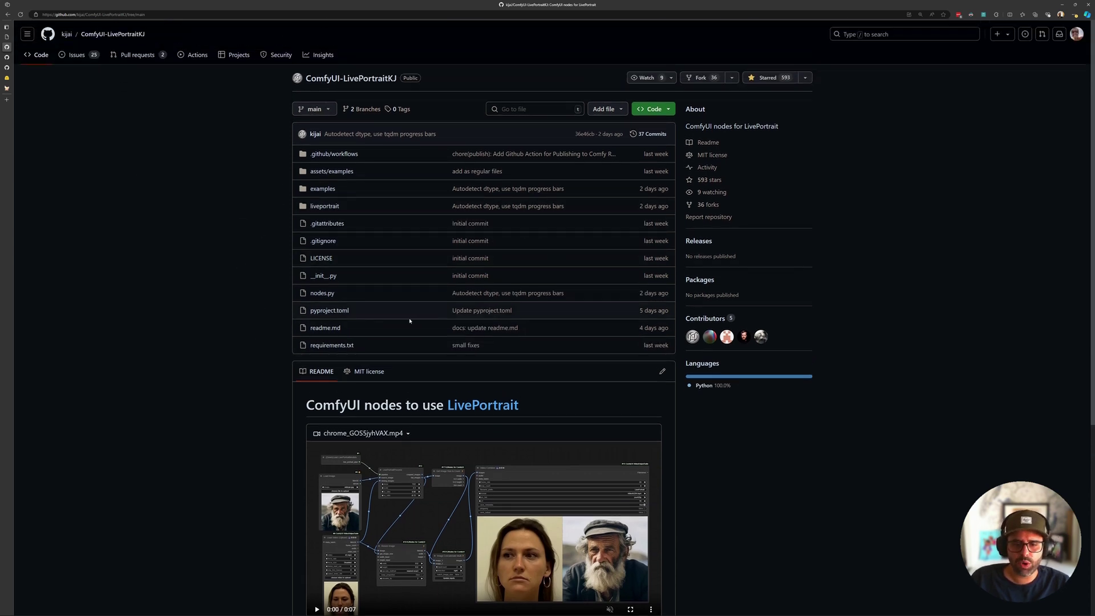
scroll(360, 319, "down", 1)
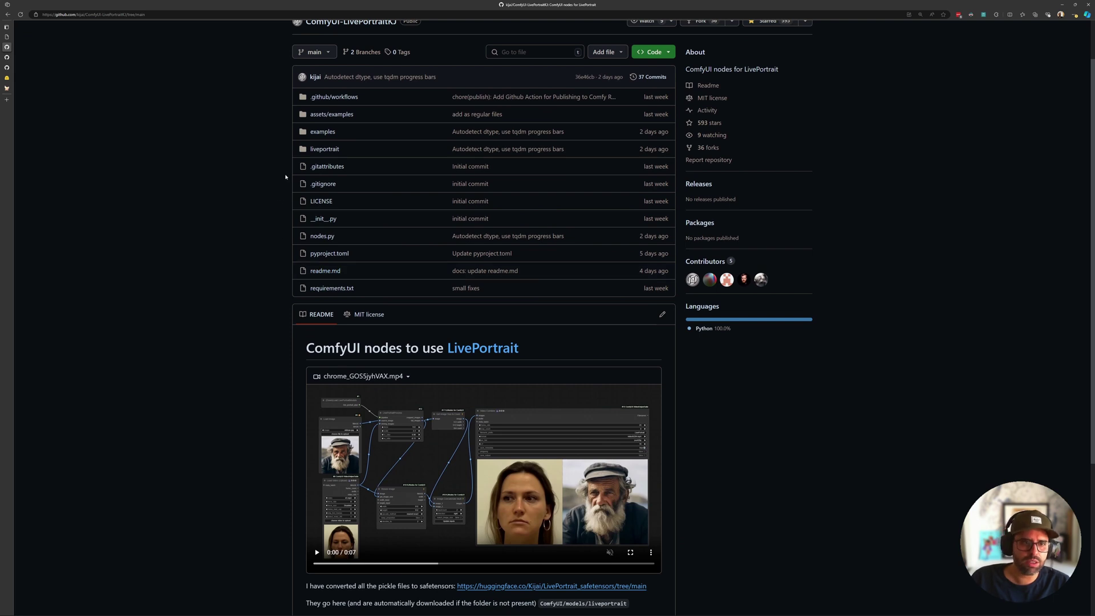
Inspect the repository's examples and assets/examples folders for workflow and sample files, and return to the repository's main page.
left_click(322, 132)
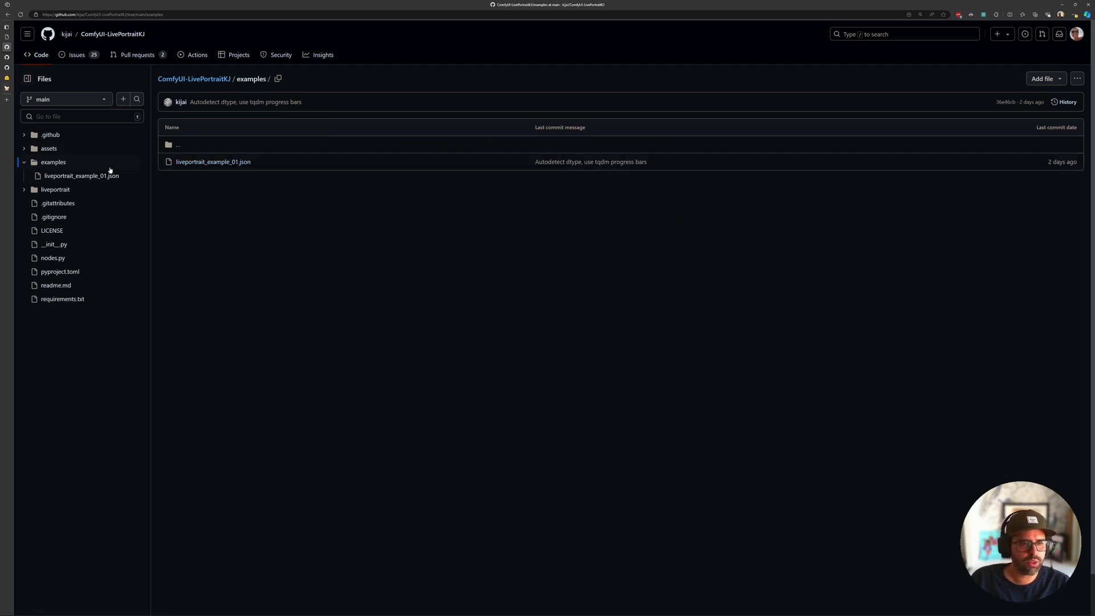
left_click(50, 149)
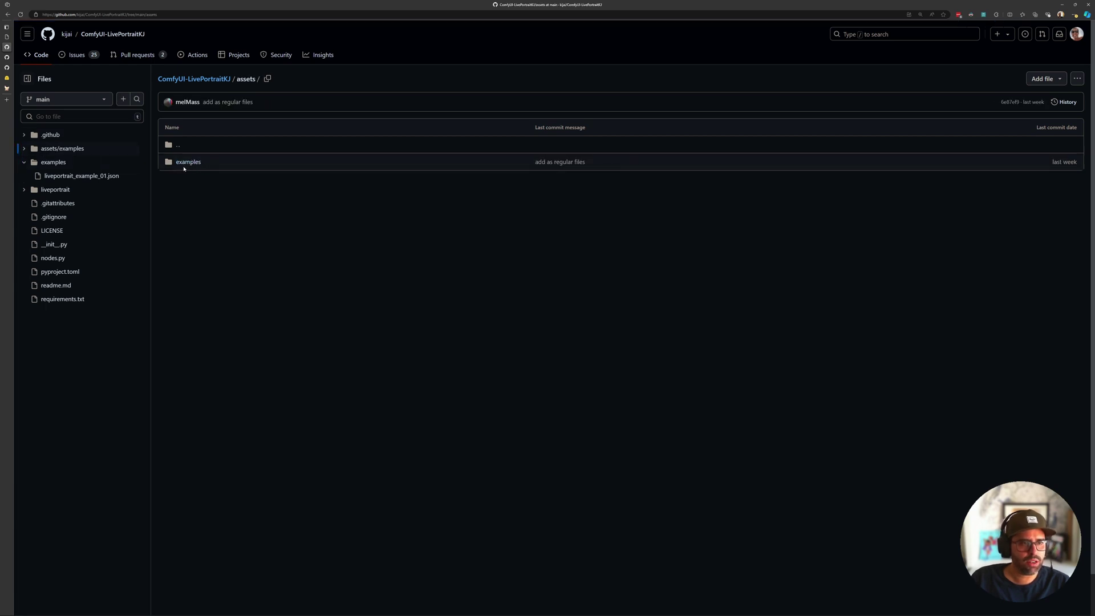
left_click(188, 163)
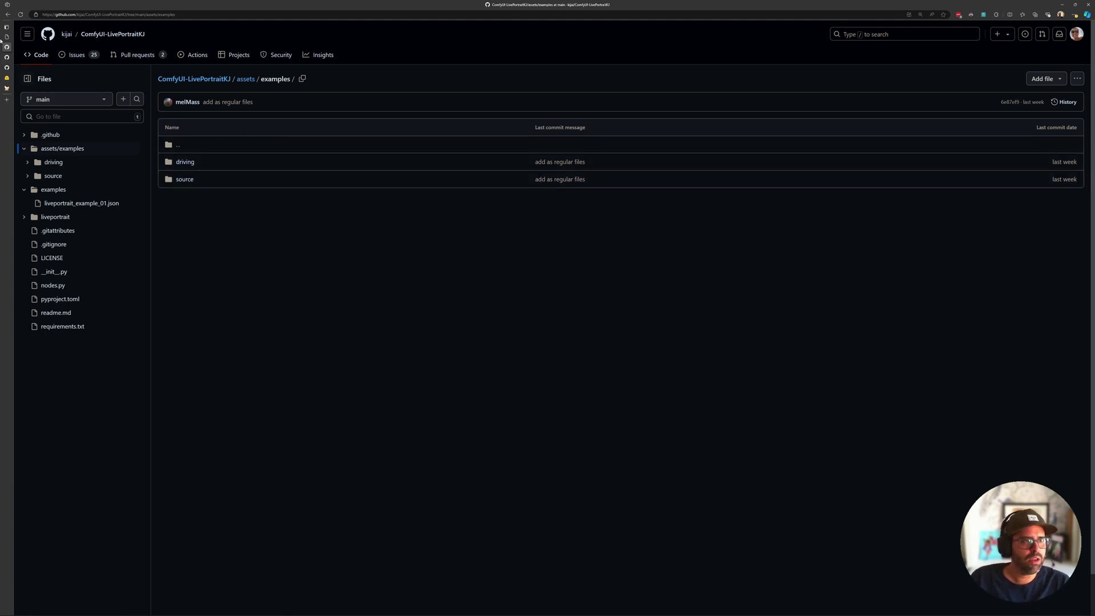
left_click(105, 35)
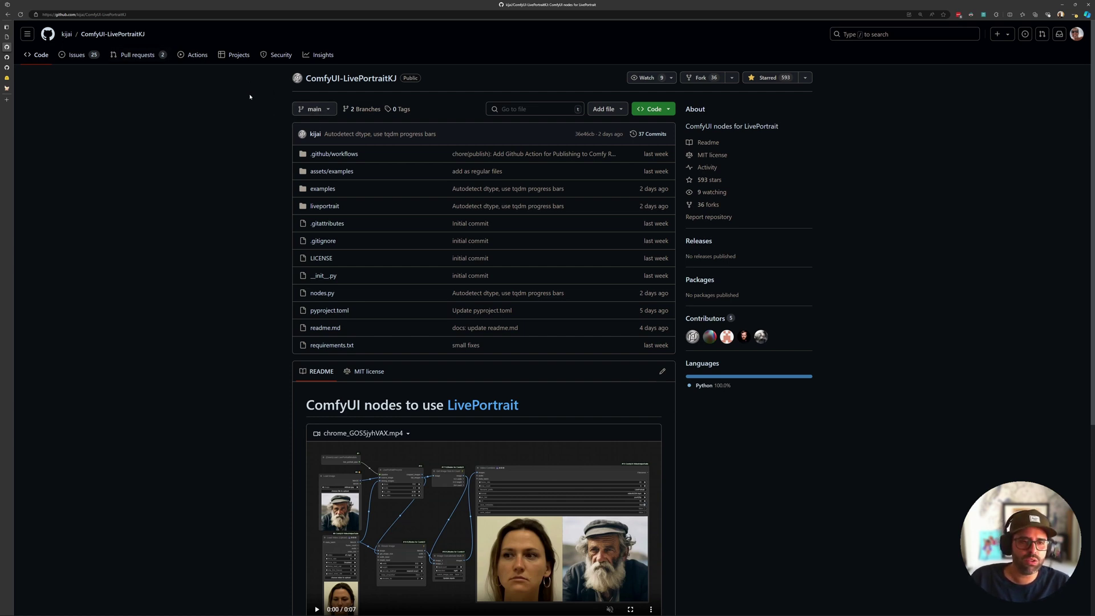
Switch the ComfyUI-LivePortraitKJ repository to the develop branch and skim its contents and README.
left_click(318, 109)
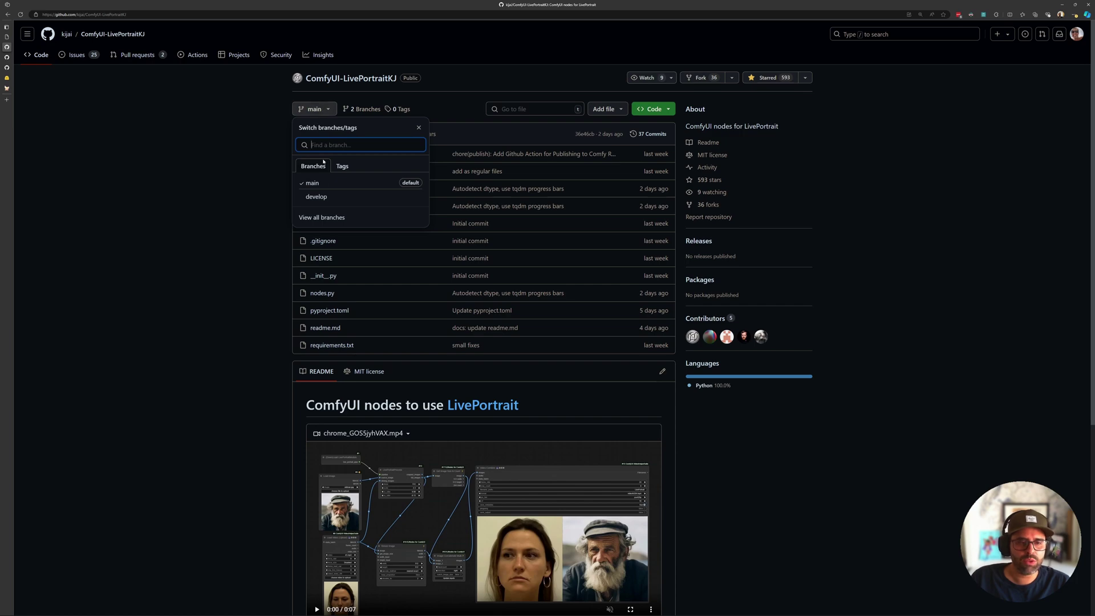
left_click(317, 197)
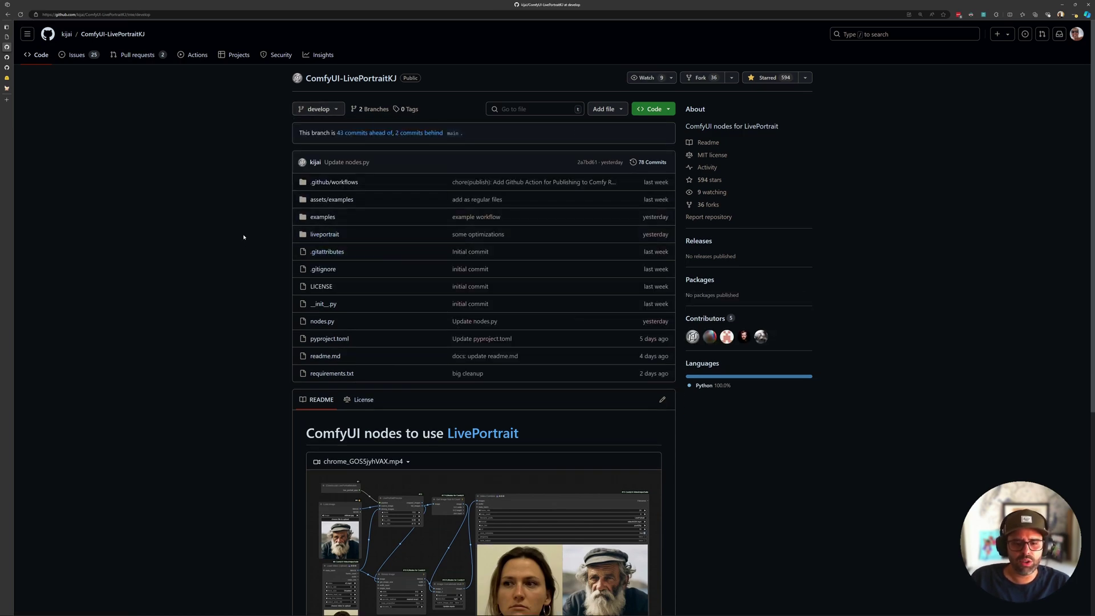
scroll(249, 242, "down", 5)
scroll(420, 463, "up", 5)
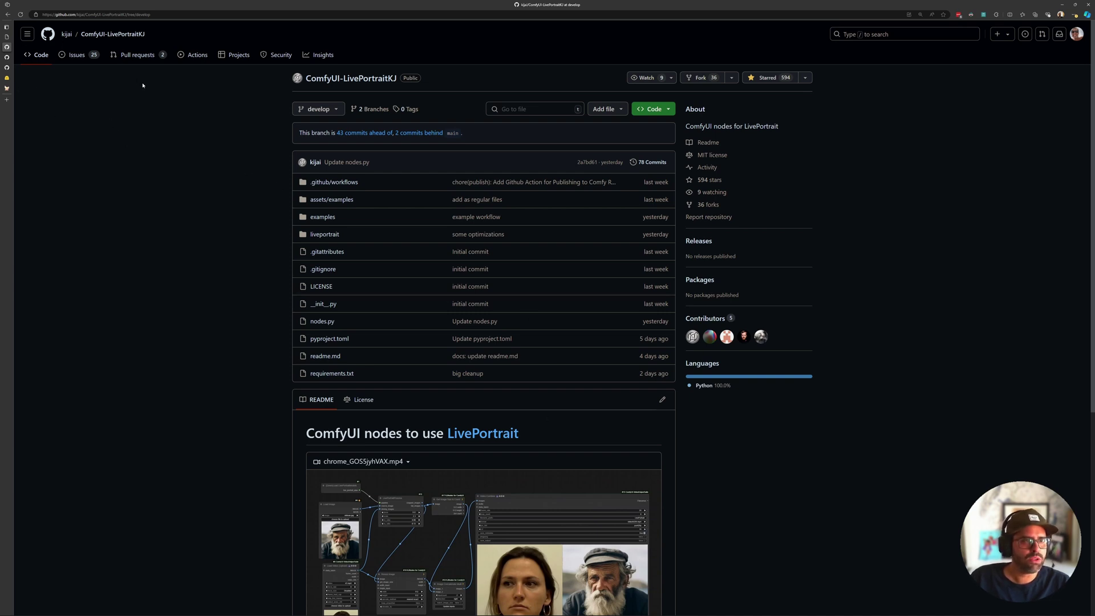
Switch to the official KwaiVGI LivePortrait repository and skim its files and README.
left_click(7, 57)
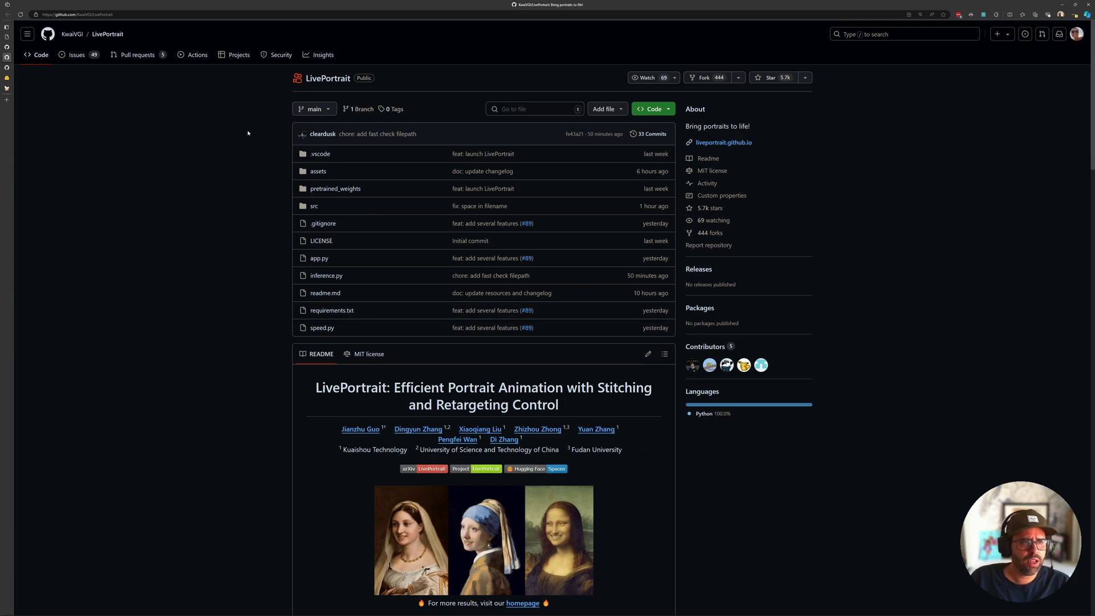
scroll(280, 204, "down", 5)
scroll(301, 200, "down", 8)
scroll(294, 197, "up", 15)
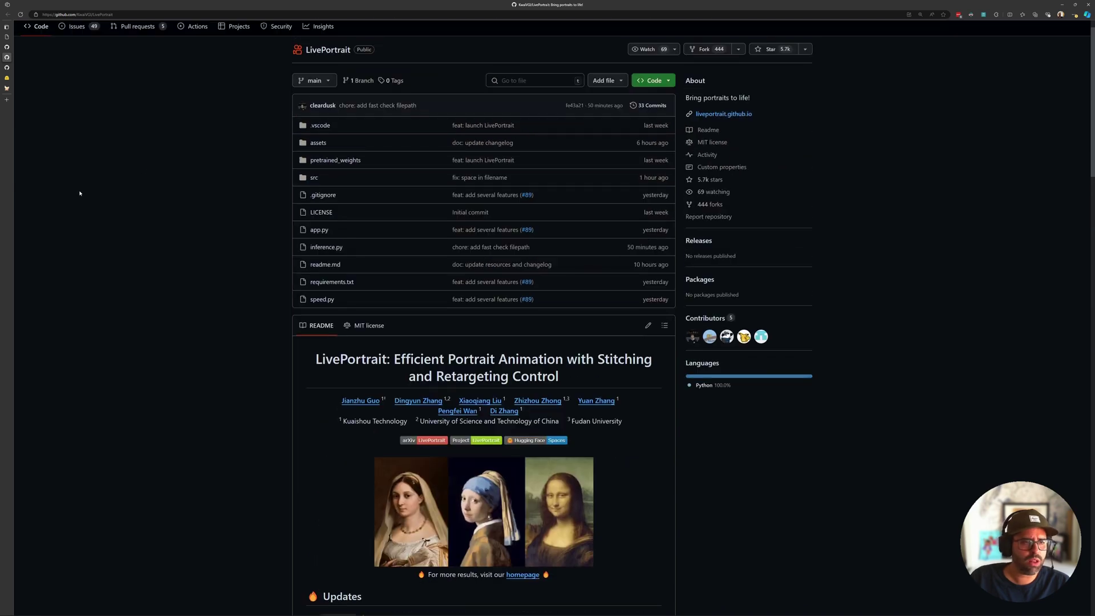
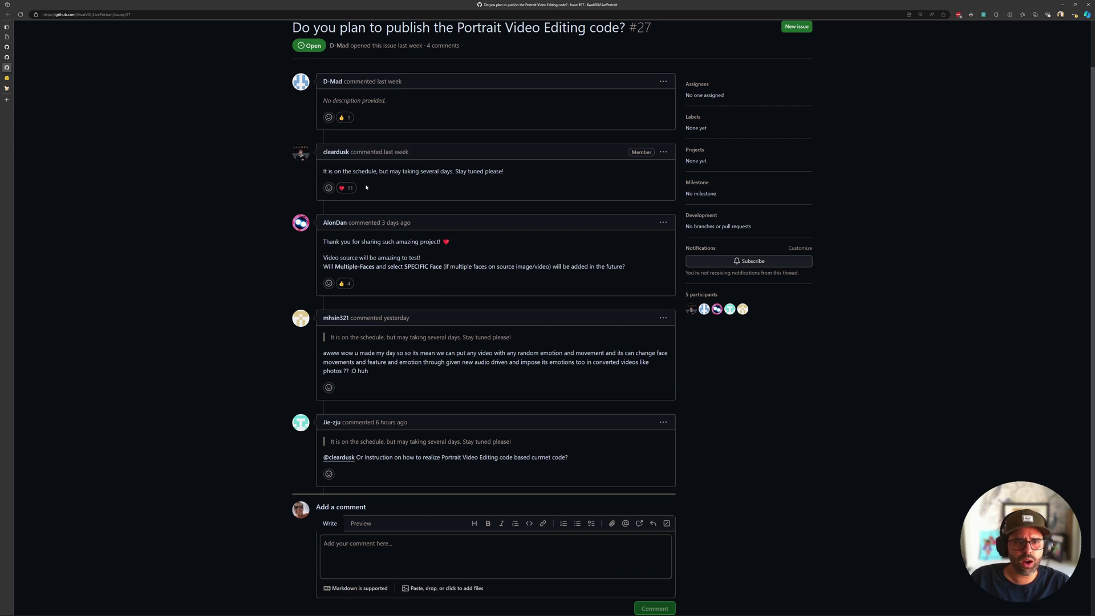
Read the project member's reply in issue #27 about publishing the Portrait Video Editing code.
scroll(337, 174, "up", 1)
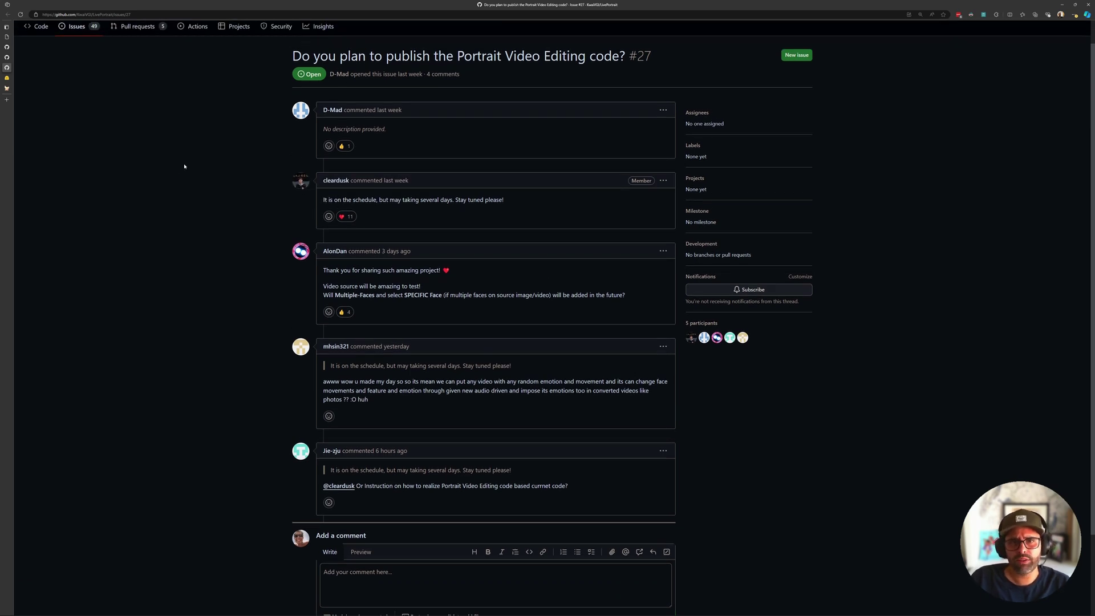
left_click_drag(365, 200, 491, 201)
left_click(505, 211)
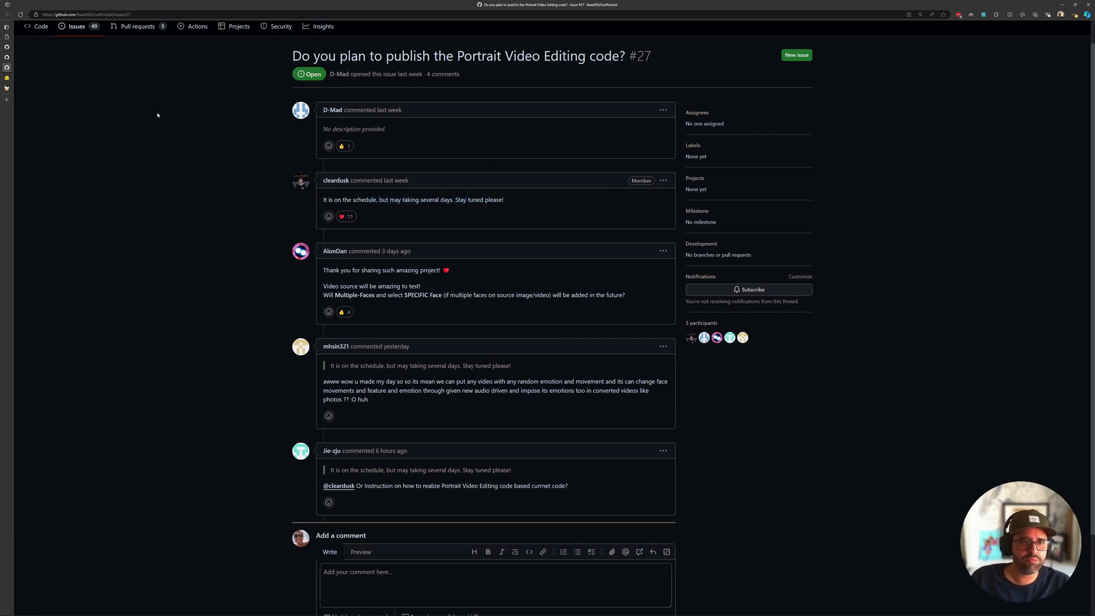
Open the official LivePortrait demo space on Hugging Face and look over its inputs and animated results.
left_click(22, 80)
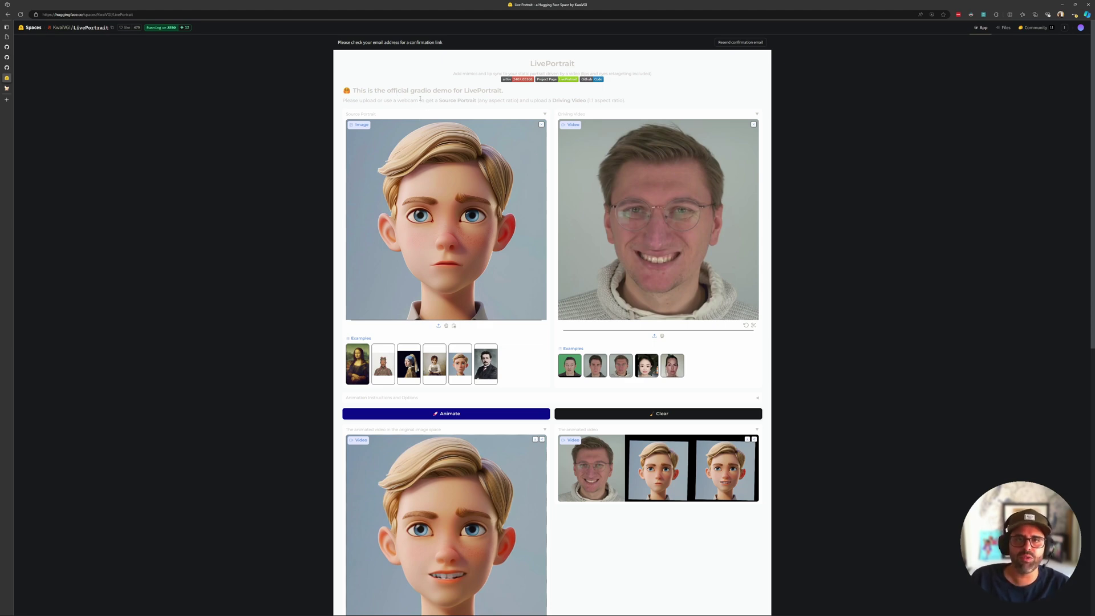
scroll(652, 377, "down", 1)
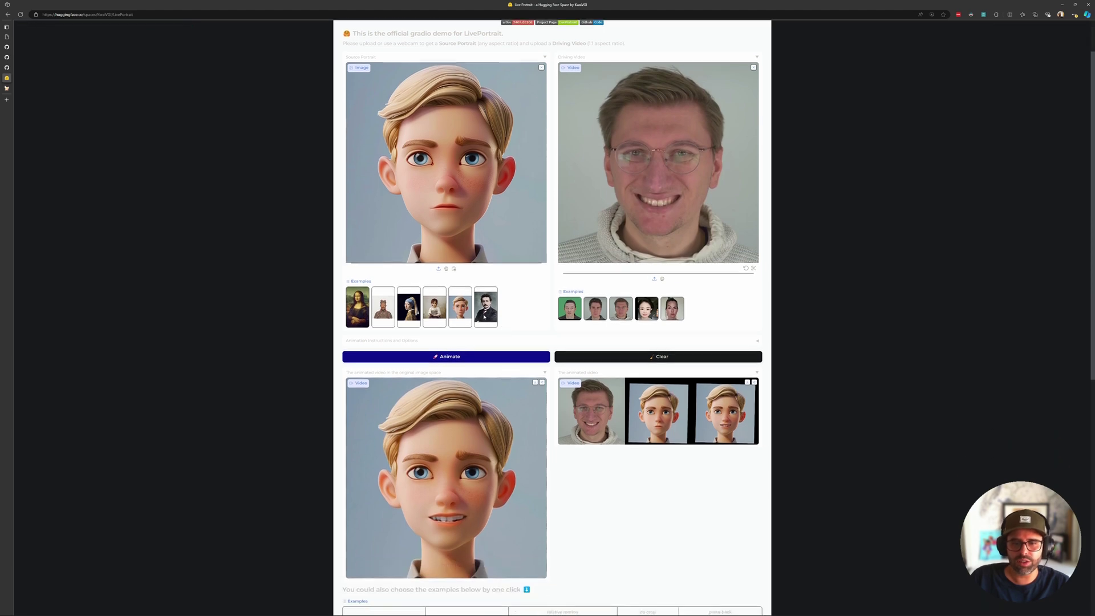
scroll(505, 322, "up", 1)
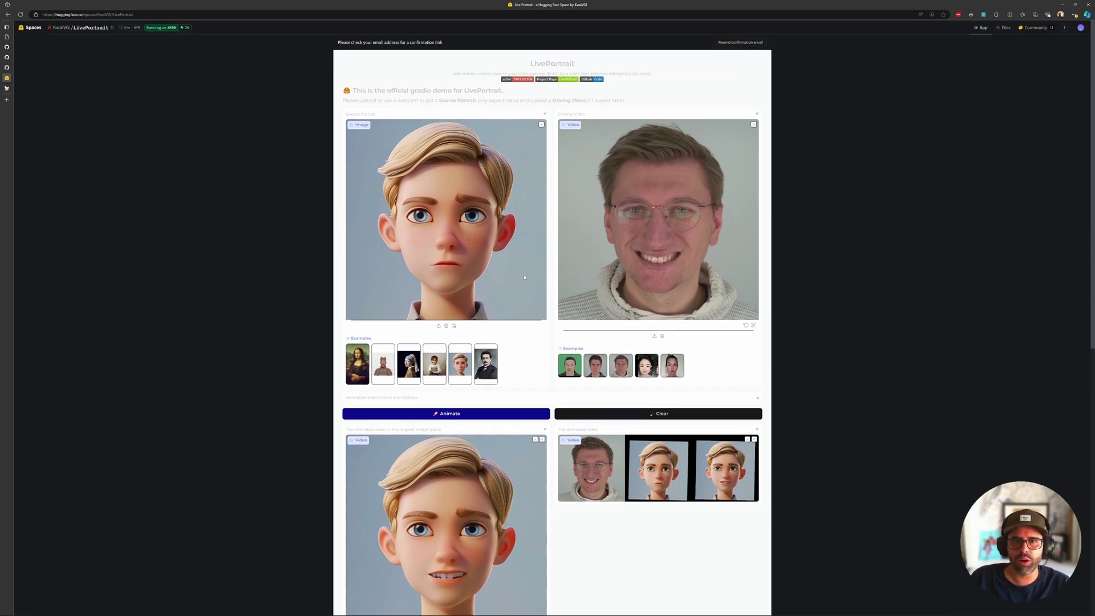
Try the pearl-earring painting, load the example of the suited man with a moustache as source portrait, and preview the driving video.
left_click(405, 367)
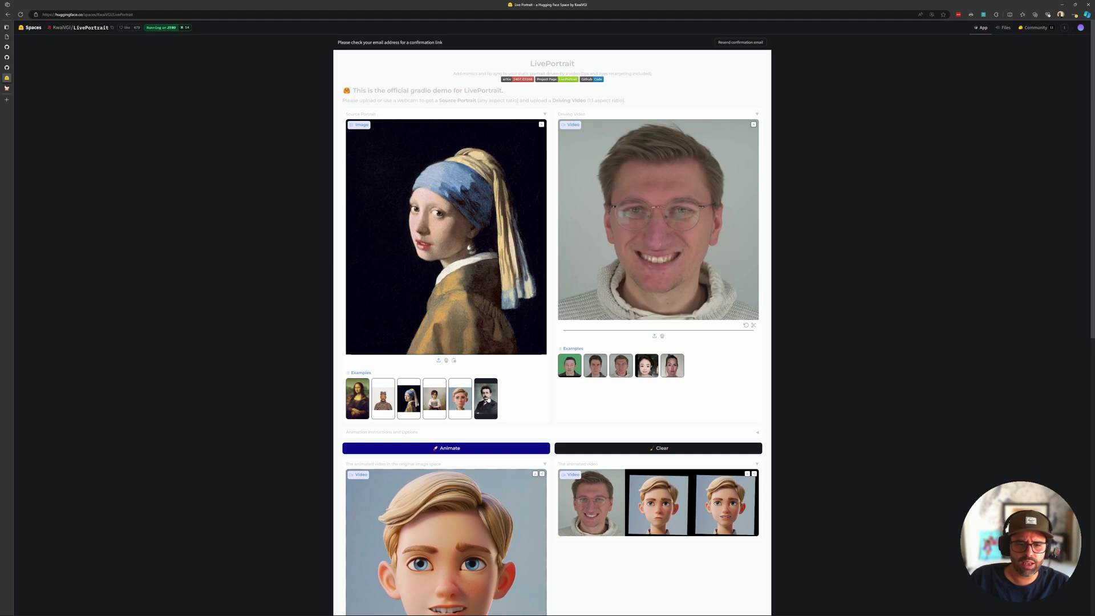
left_click(485, 399)
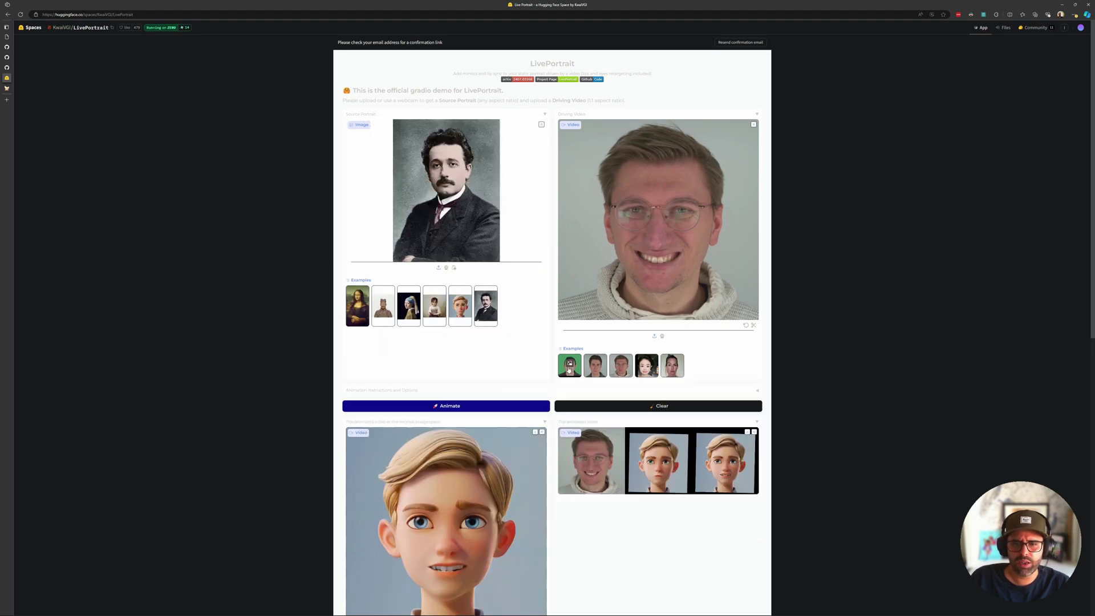
left_click(683, 241)
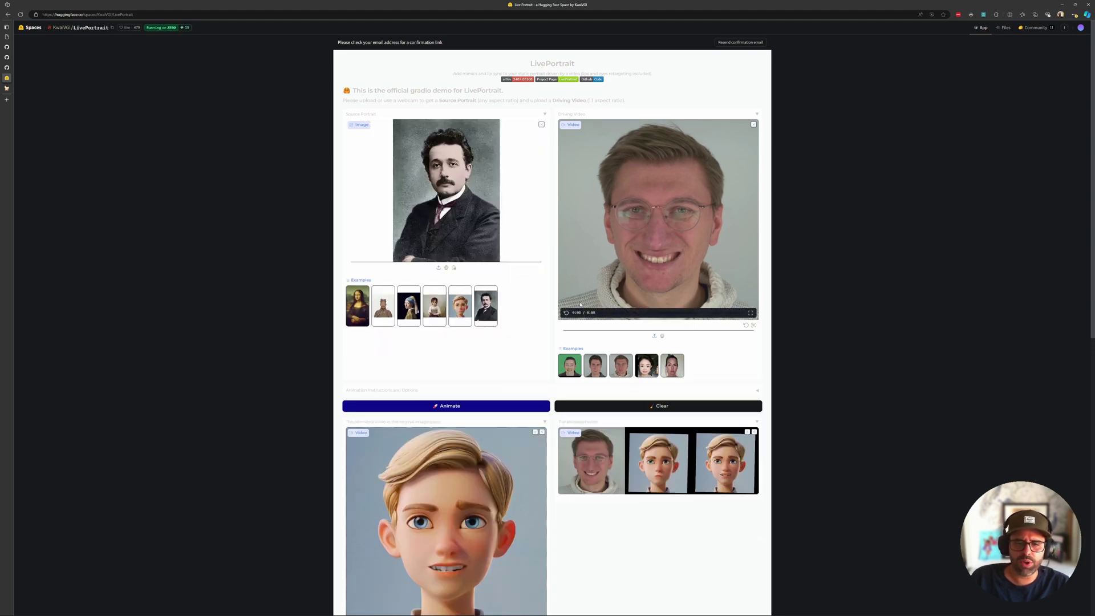
Animate the suited man's portrait with the driving video of the smiling man in glasses.
scroll(548, 306, "down", 2)
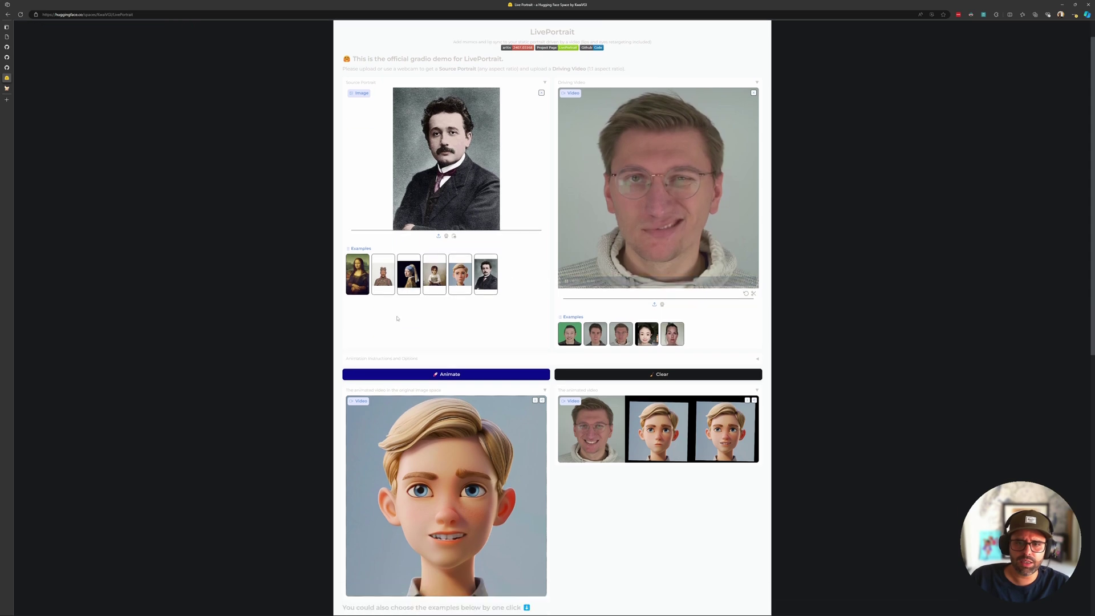
left_click(450, 292)
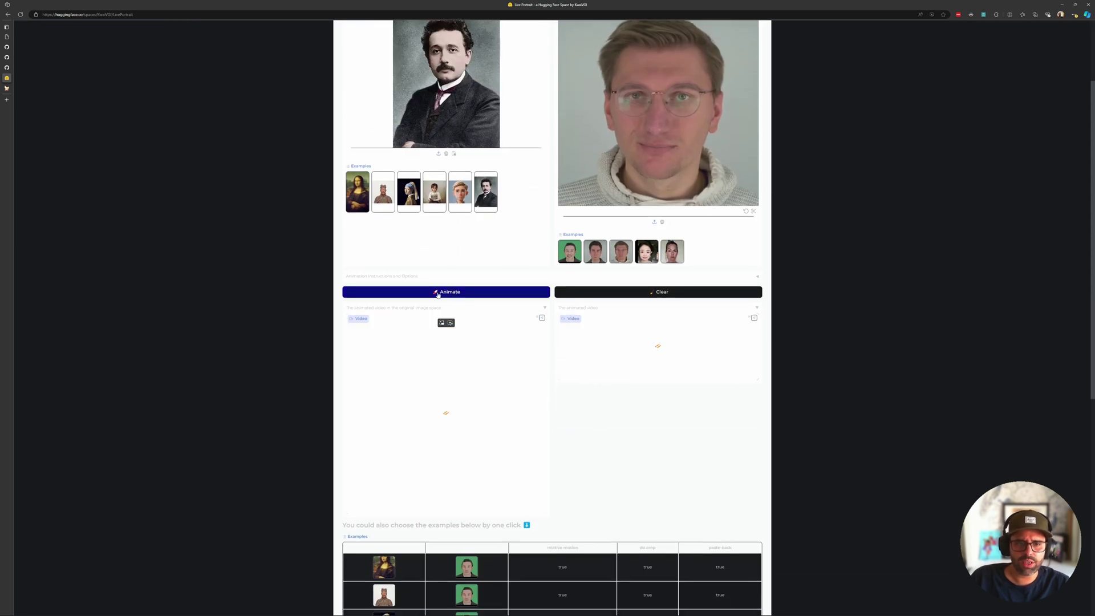
scroll(382, 172, "up", 2)
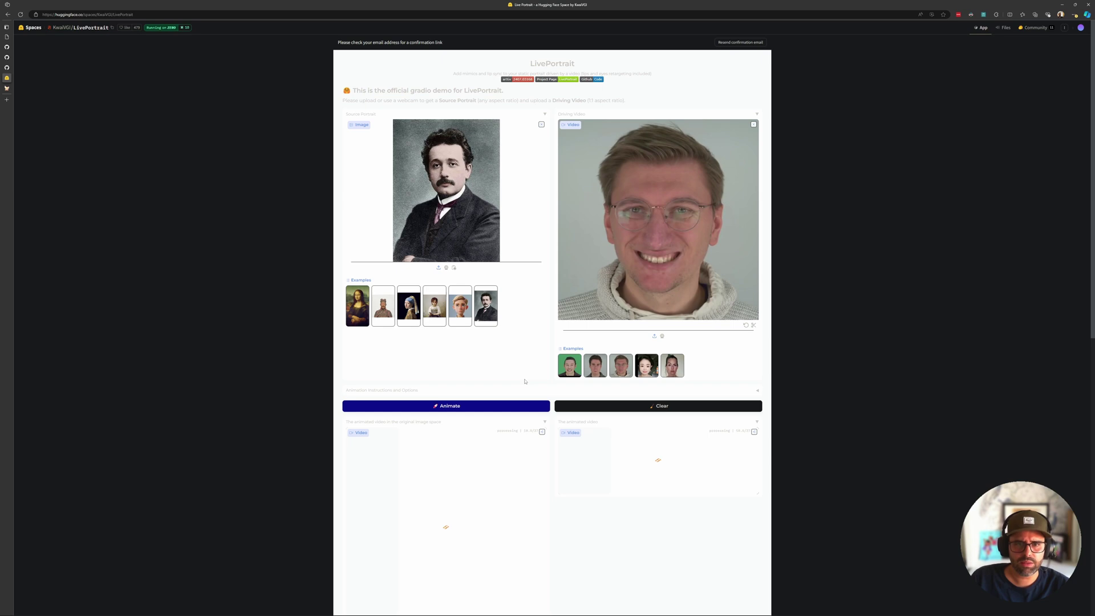
Play the side-by-side comparison video of the animated portrait in full screen, then return to the demo page.
scroll(308, 354, "down", 2)
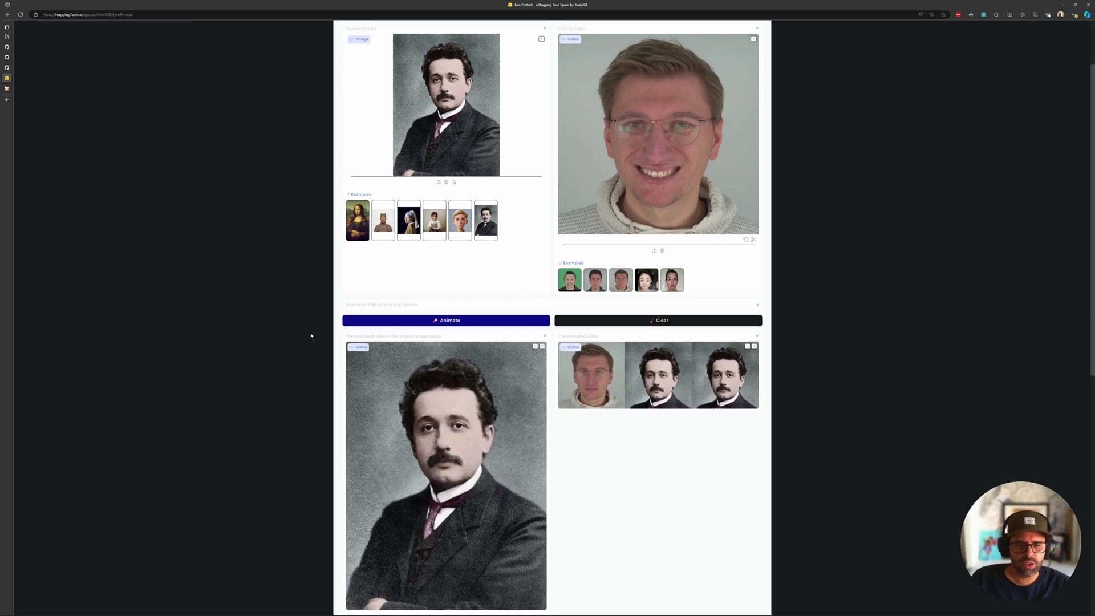
scroll(327, 410, "down", 1)
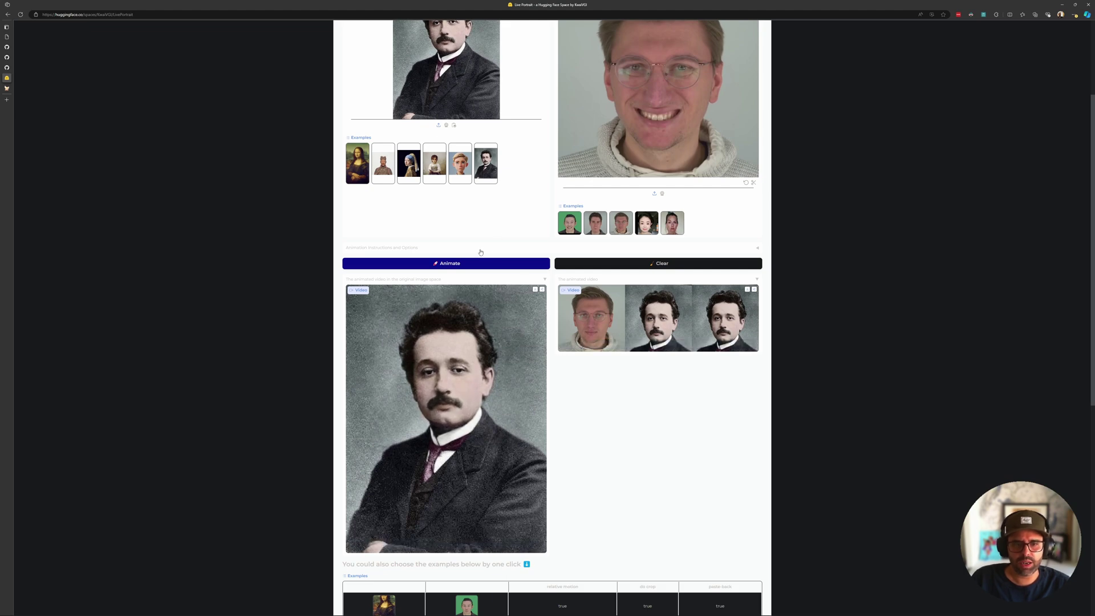
left_click(567, 345)
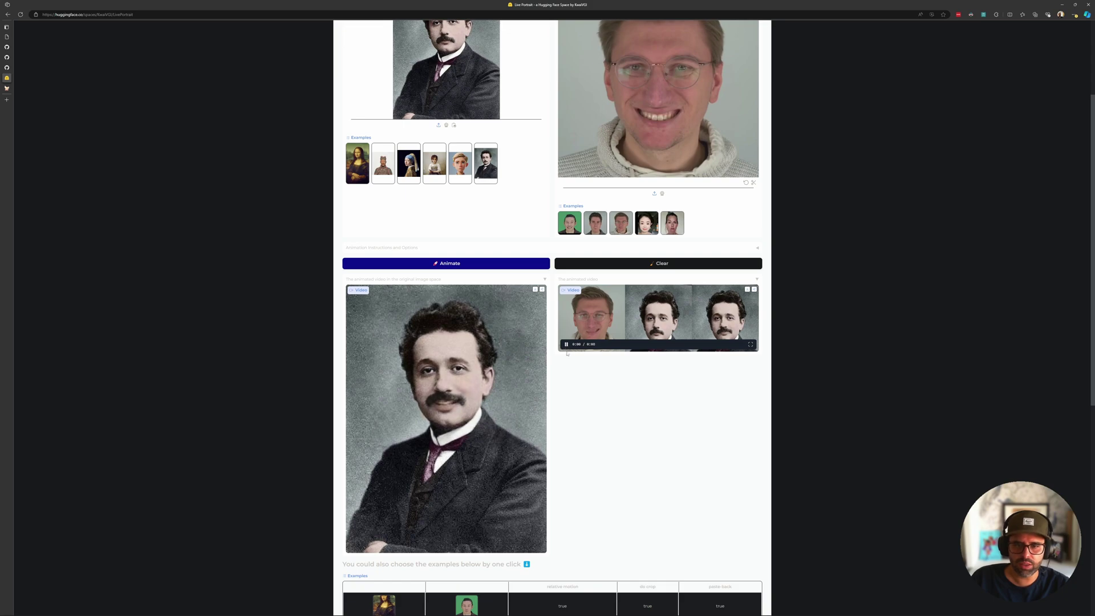
left_click(750, 345)
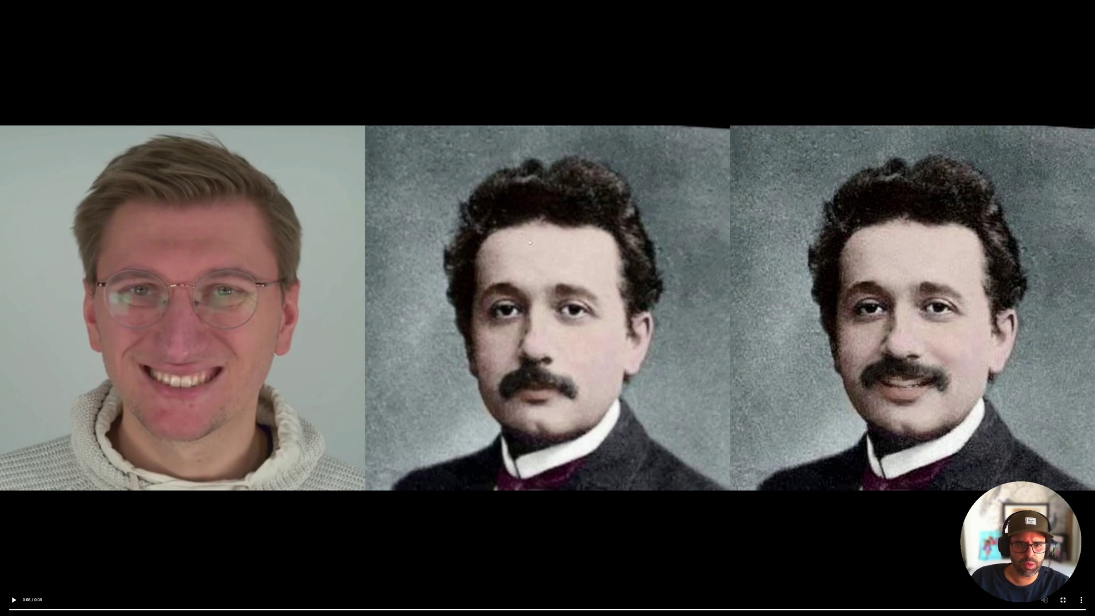
key("Escape")
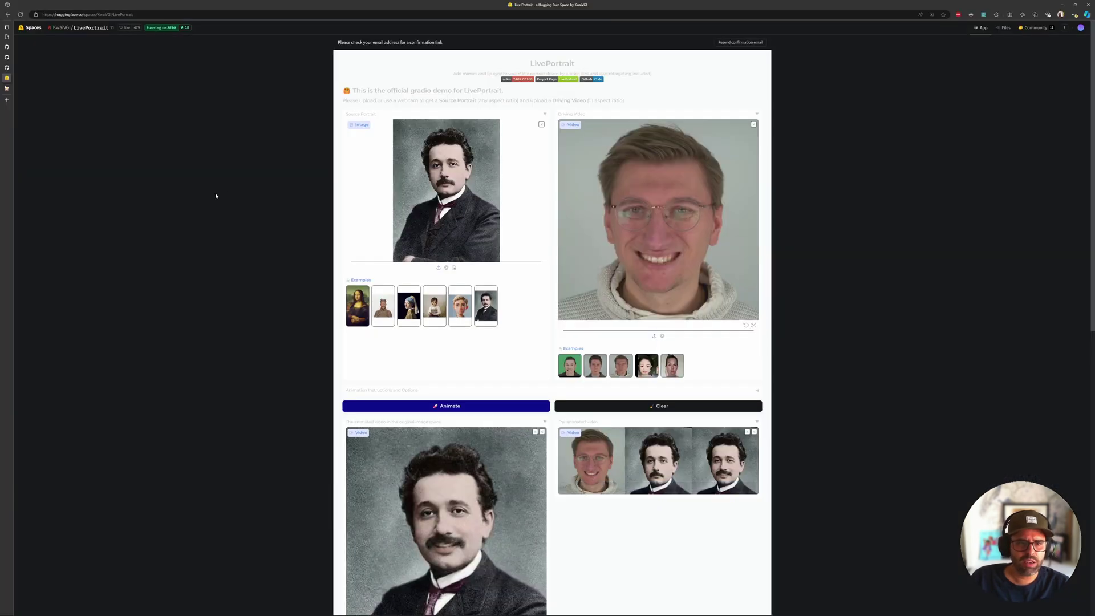
Look over the demo page's ready-made example combinations and its Retargeting section.
mouse_move(651, 177)
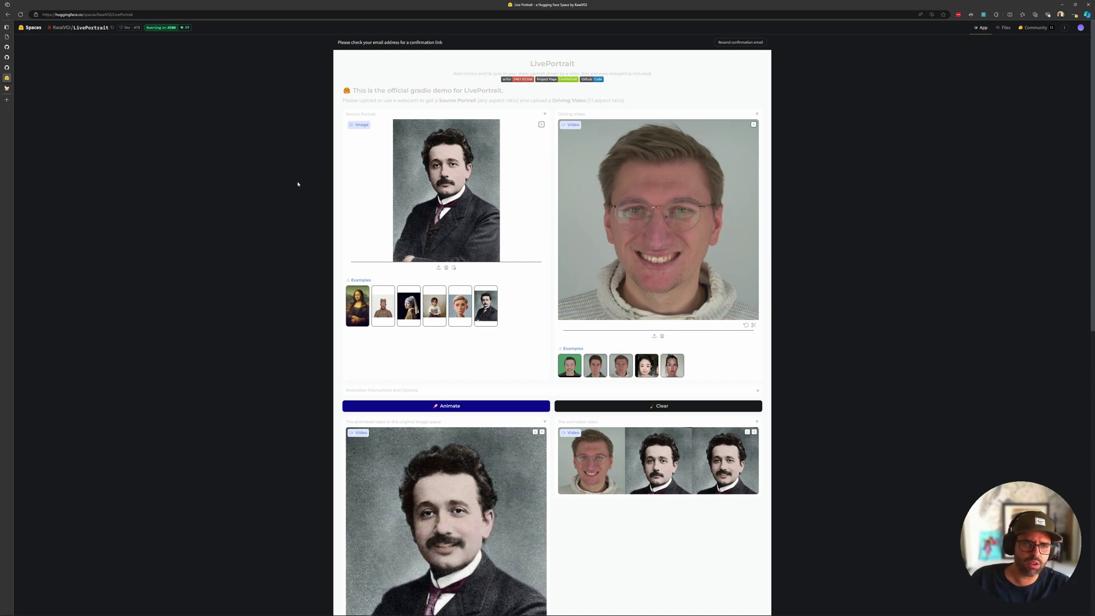
scroll(327, 256, "down", 7)
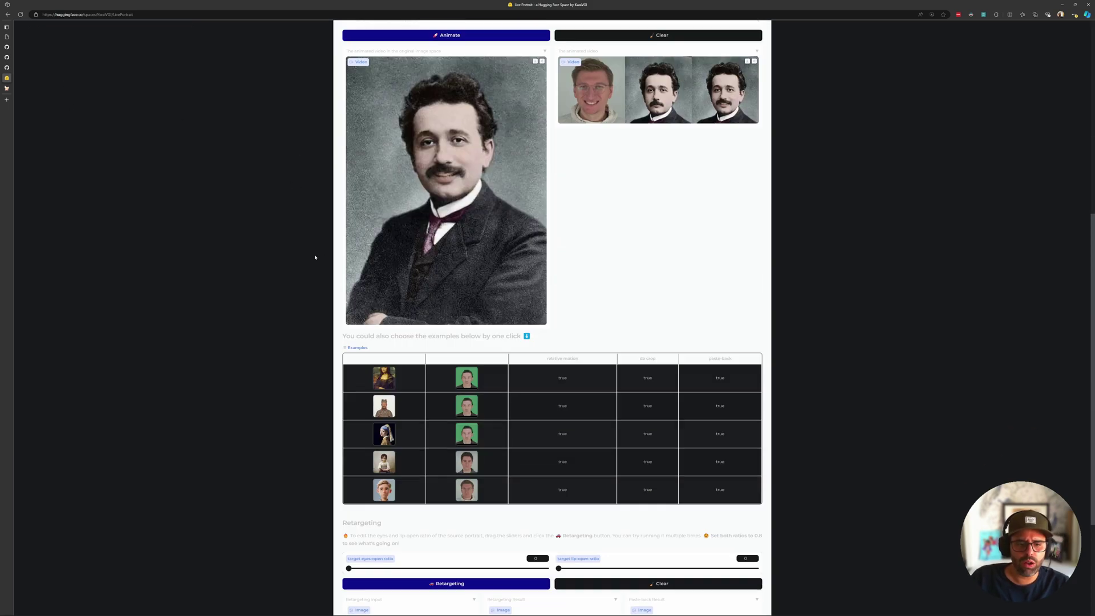
scroll(297, 200, "up", 2)
scroll(274, 167, "up", 5)
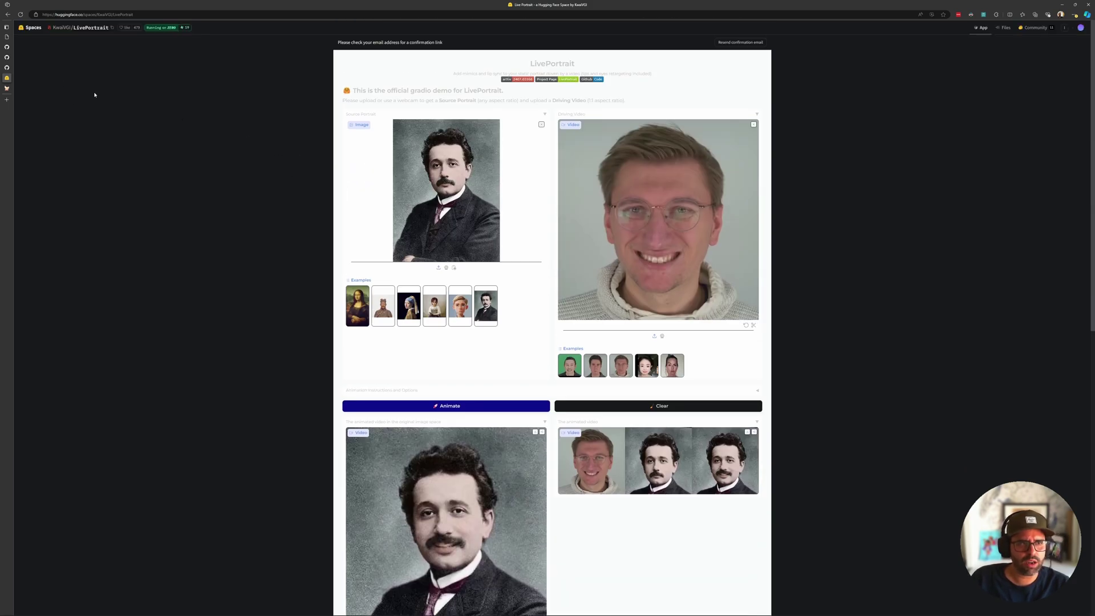
Switch to ComfyUI and examine the LivePortrait workflow, including the LivePortraitProcess node and its connections.
left_click(8, 89)
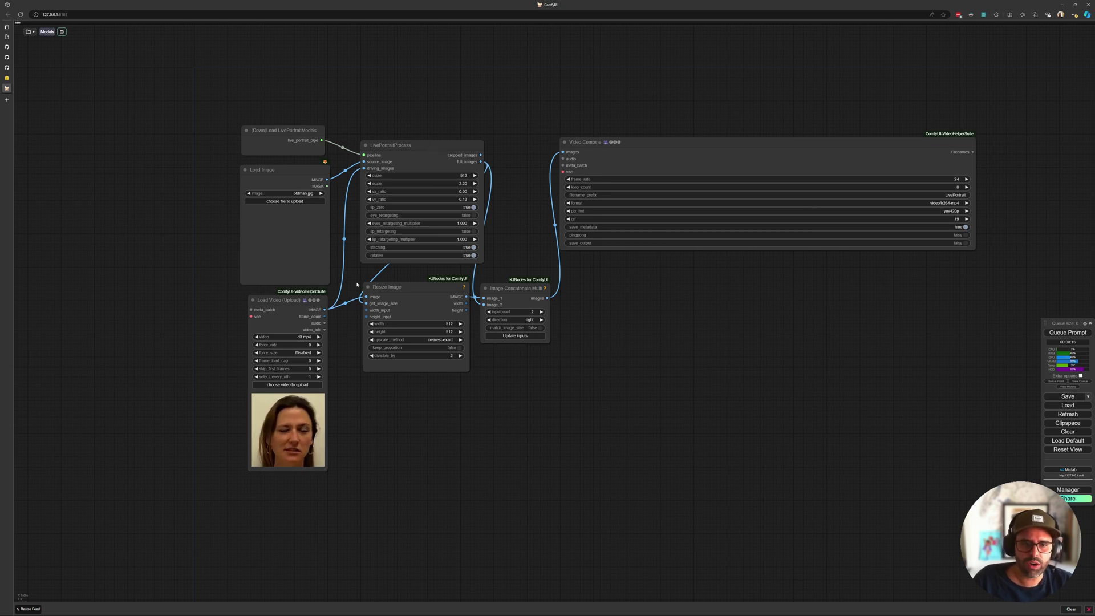
left_click(365, 159)
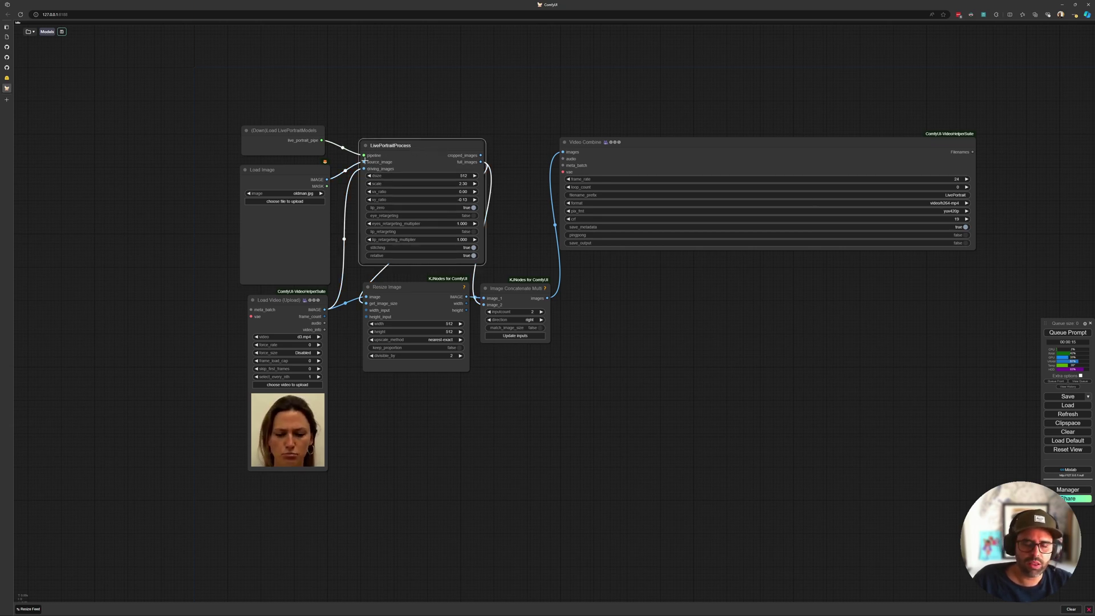
left_click_drag(295, 235, 340, 228)
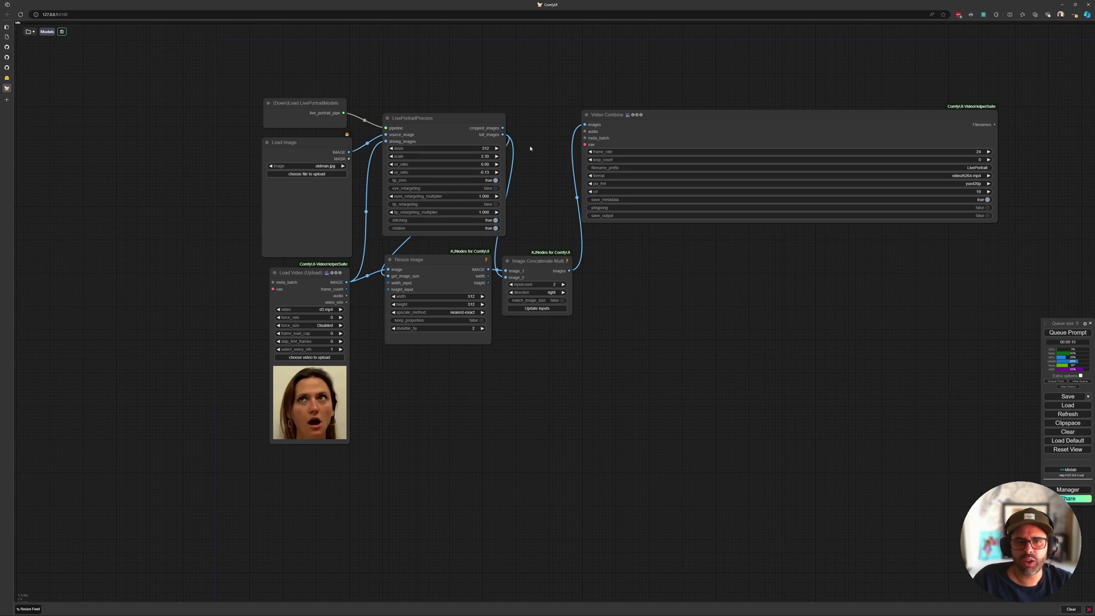
left_click(433, 118)
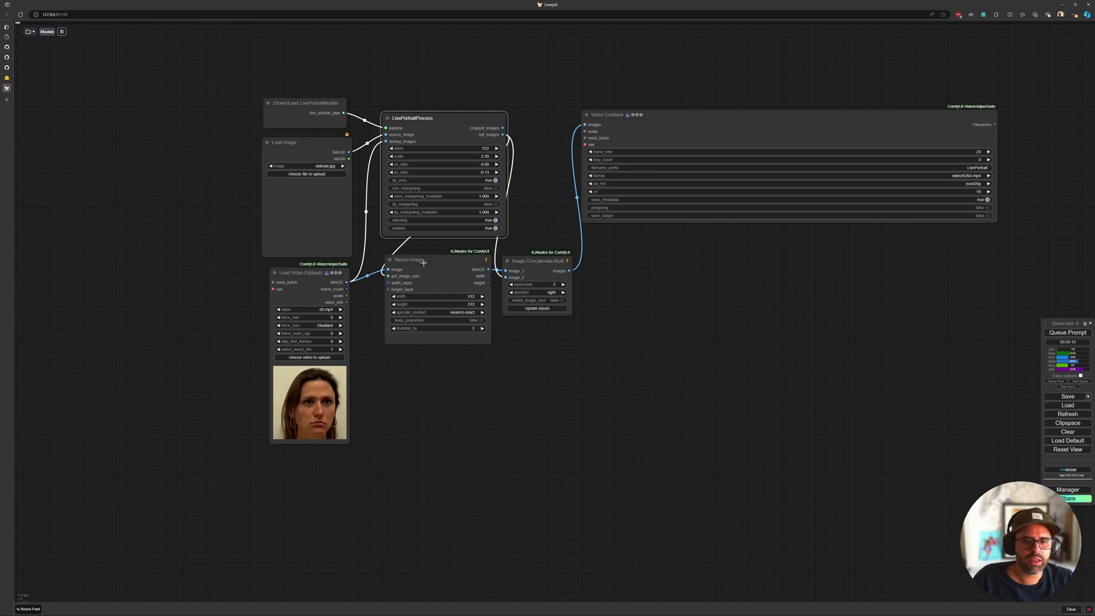
left_click_drag(526, 191, 543, 207)
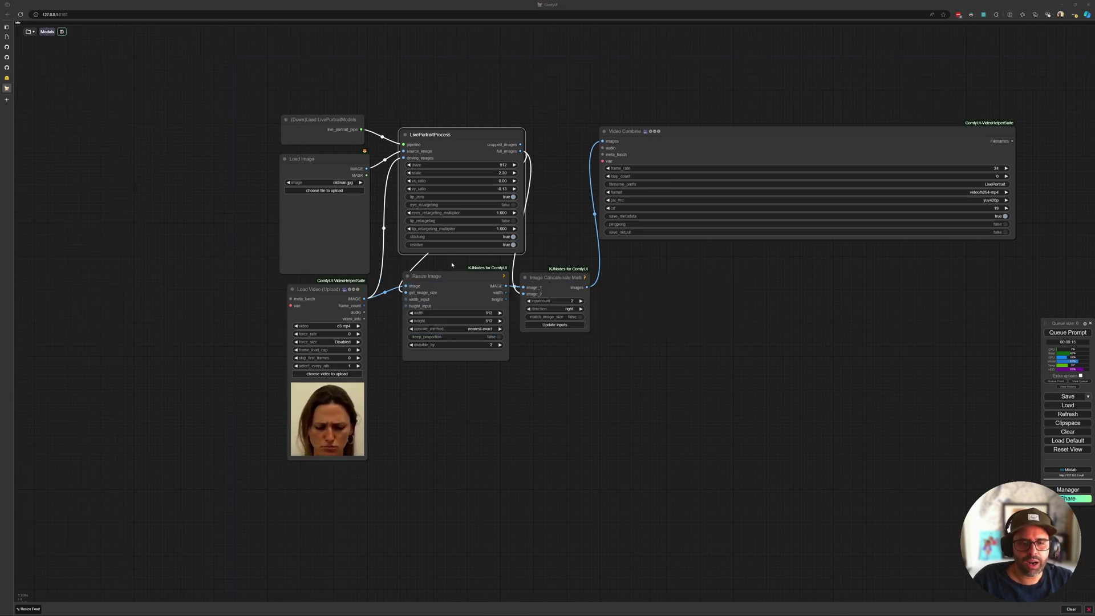
Switch to File Explorer and view the driving videos in the LivePortrait assets' examples folder.
key("alt+Tab")
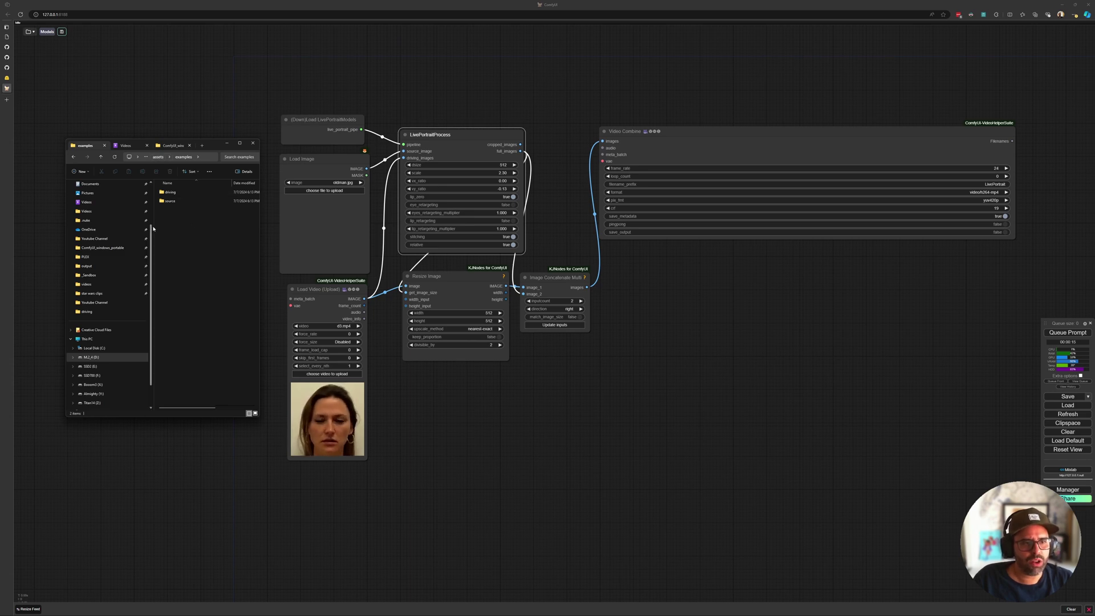
left_click_drag(152, 228, 85, 228)
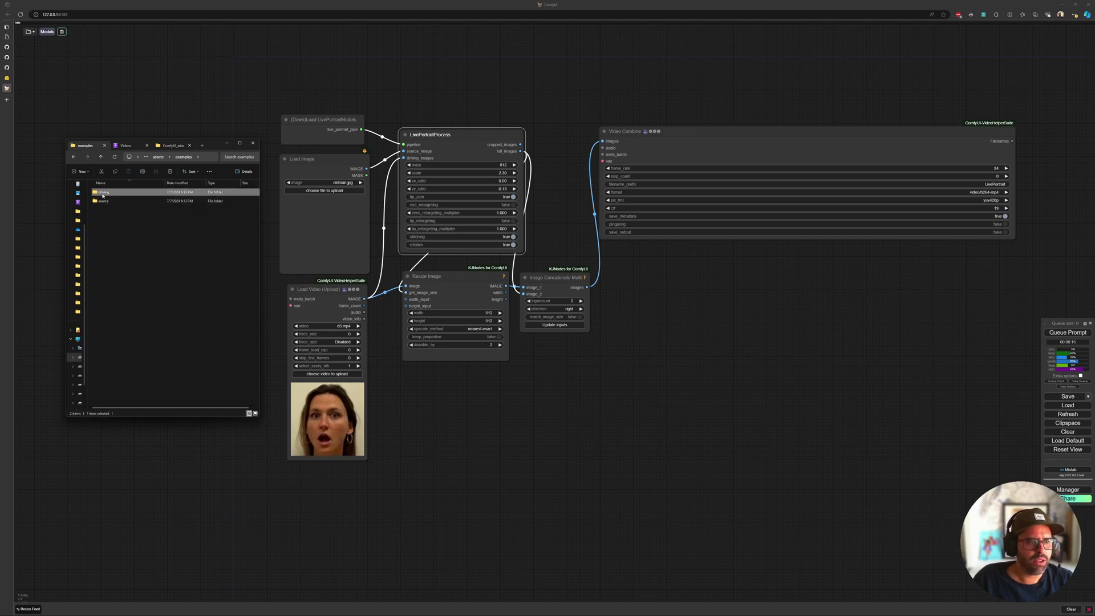
double_click(103, 192)
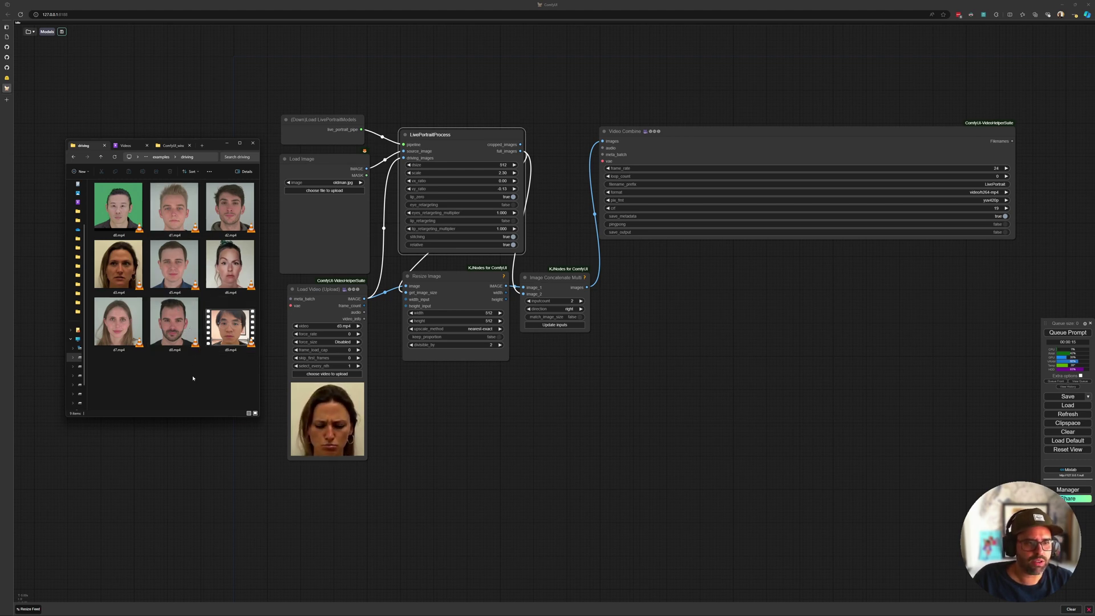
Load s7.jpg, the cartoon boy from the examples' source folder, into the workflow's Load Image node.
key("alt+Left")
left_click(93, 202)
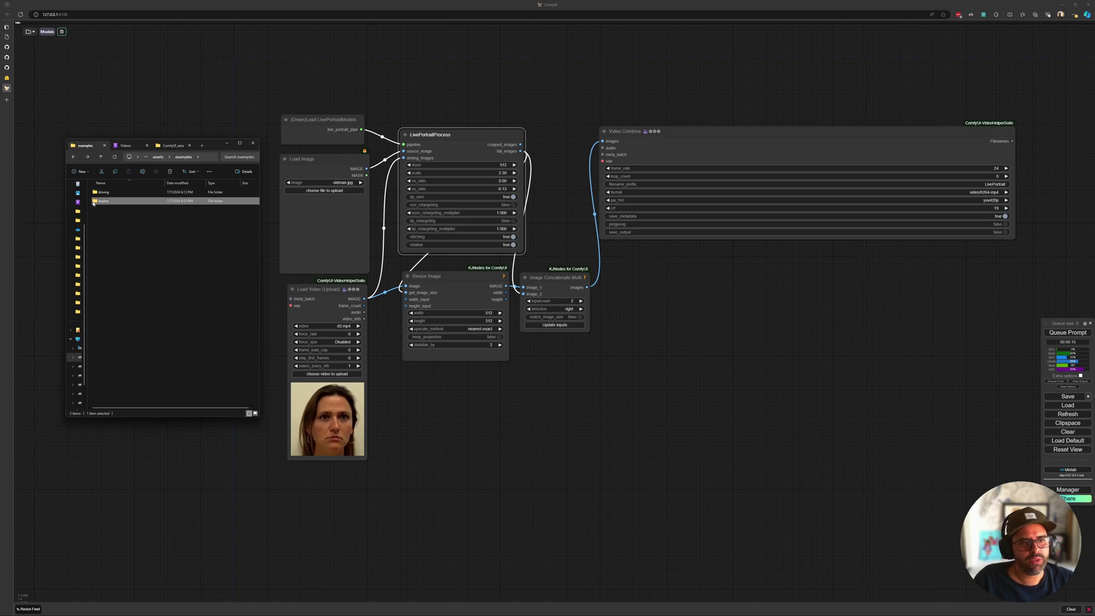
double_click(93, 202)
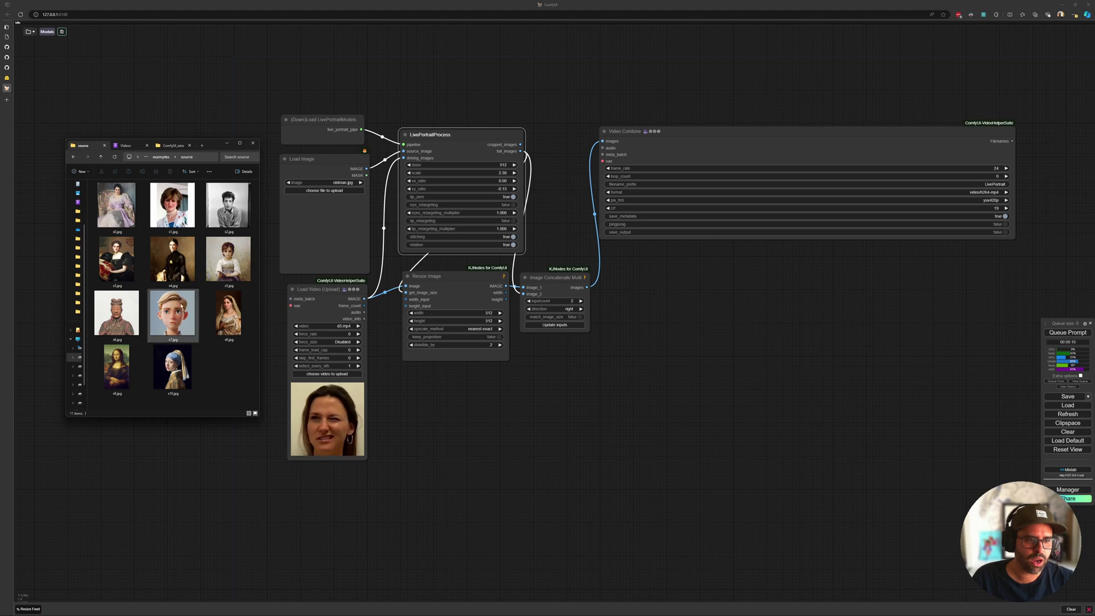
left_click_drag(191, 322, 322, 228)
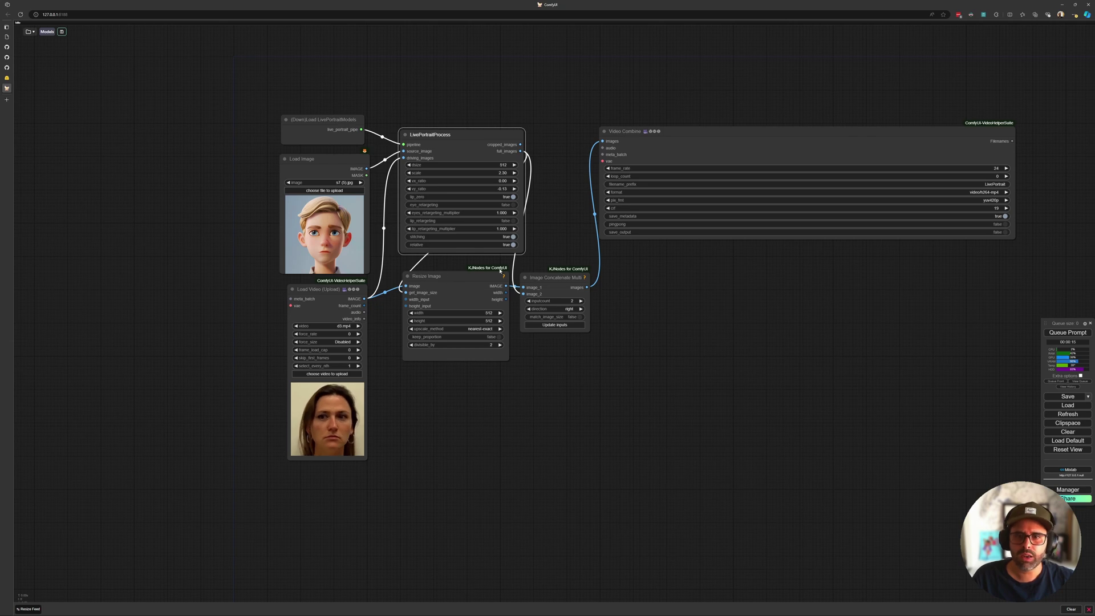
Turn on save_output in the Video Combine node, then turn it back off.
left_click_drag(412, 340, 461, 327)
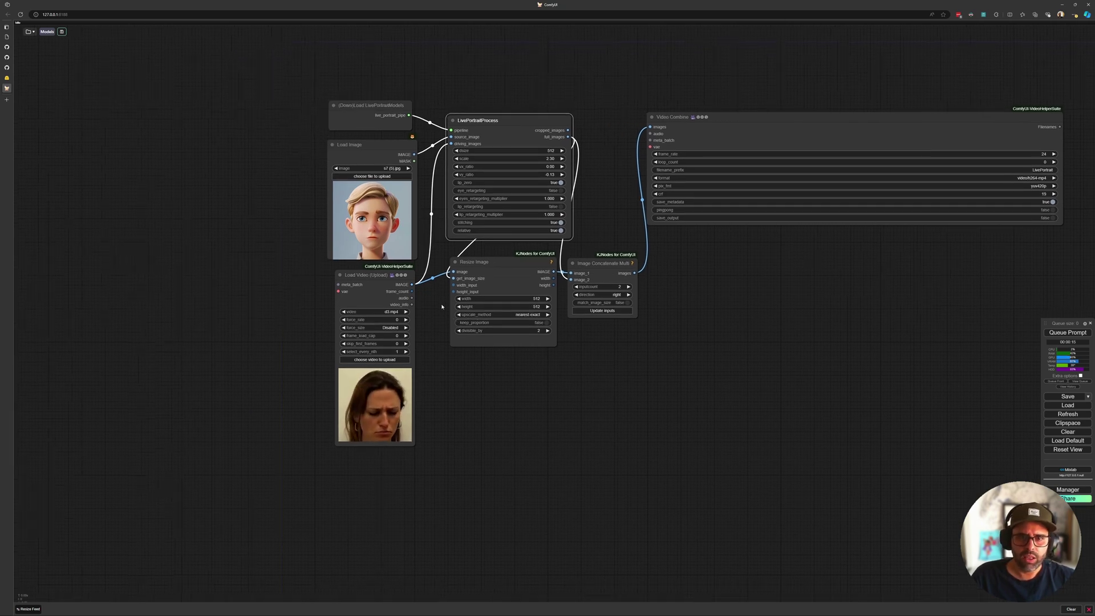
scroll(443, 357, "up", 1)
left_click_drag(729, 257, 661, 260)
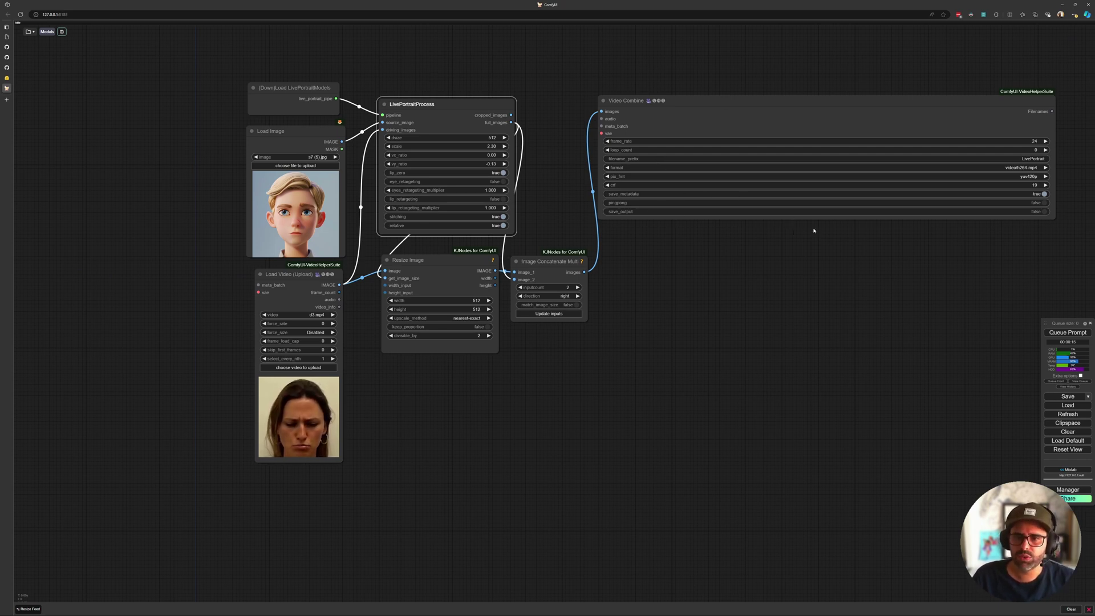
left_click_drag(813, 230, 619, 251)
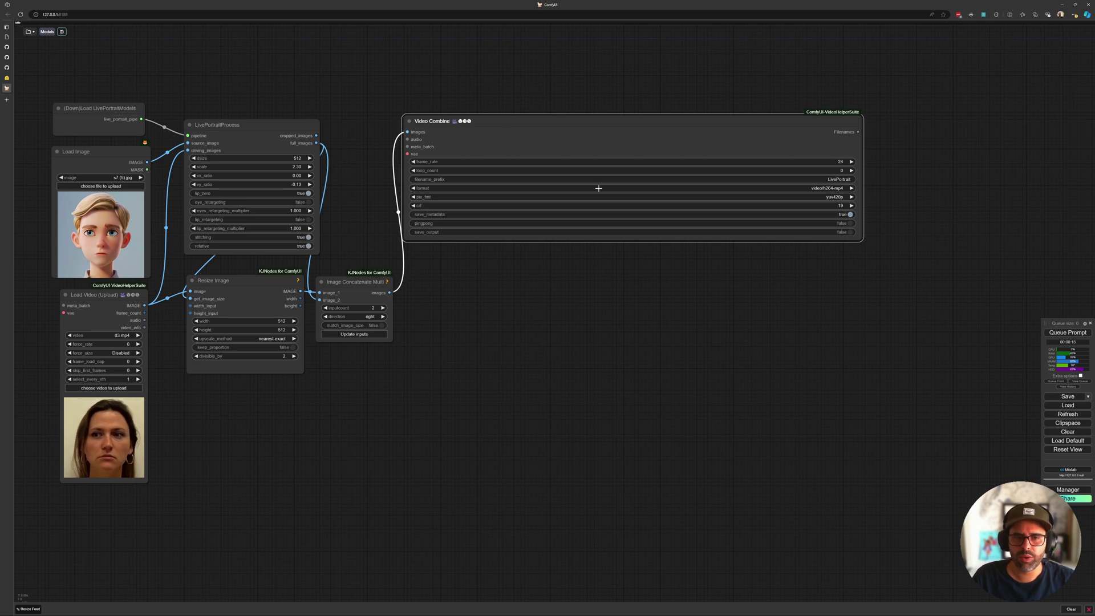
left_click(850, 231)
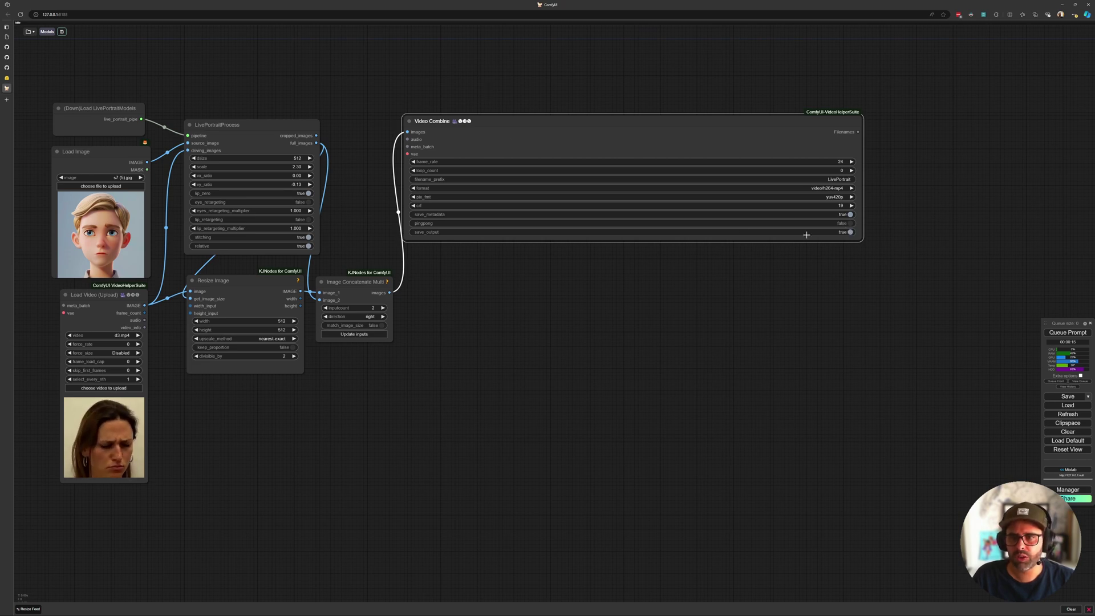
left_click_drag(617, 252, 703, 235)
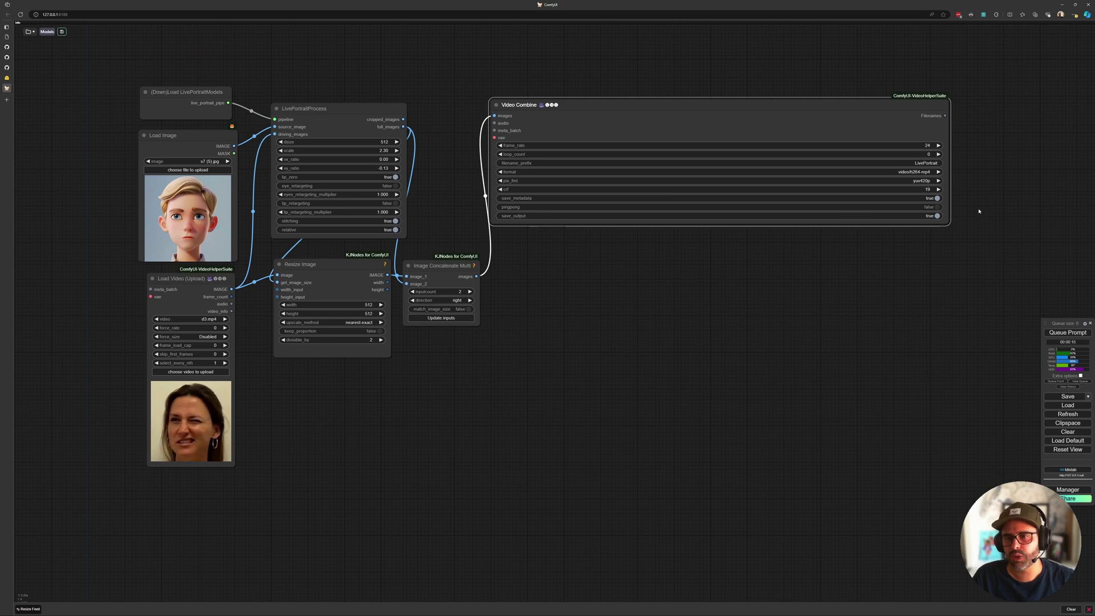
left_click(937, 216)
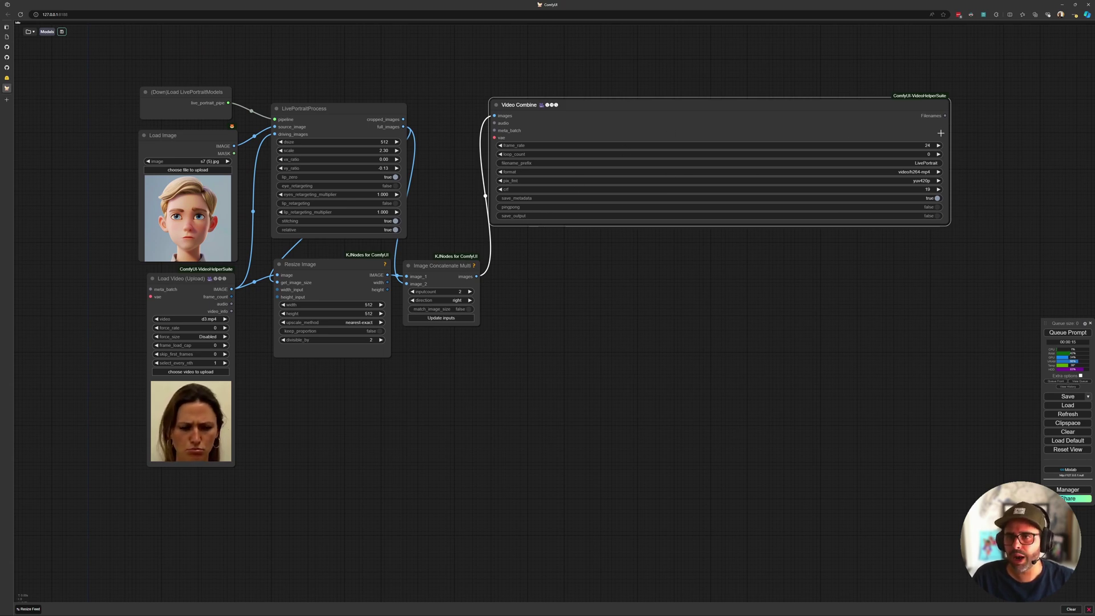
Set frame_load_cap to 24 in the Load Video (Upload) node.
scroll(557, 232, "left", 2)
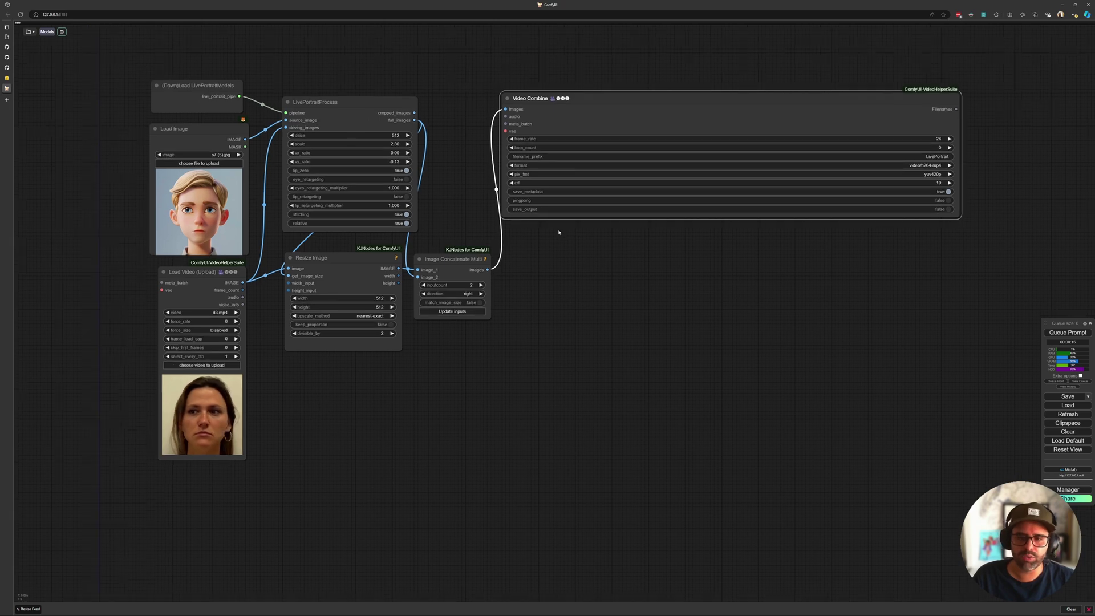
scroll(513, 273, "left", 4)
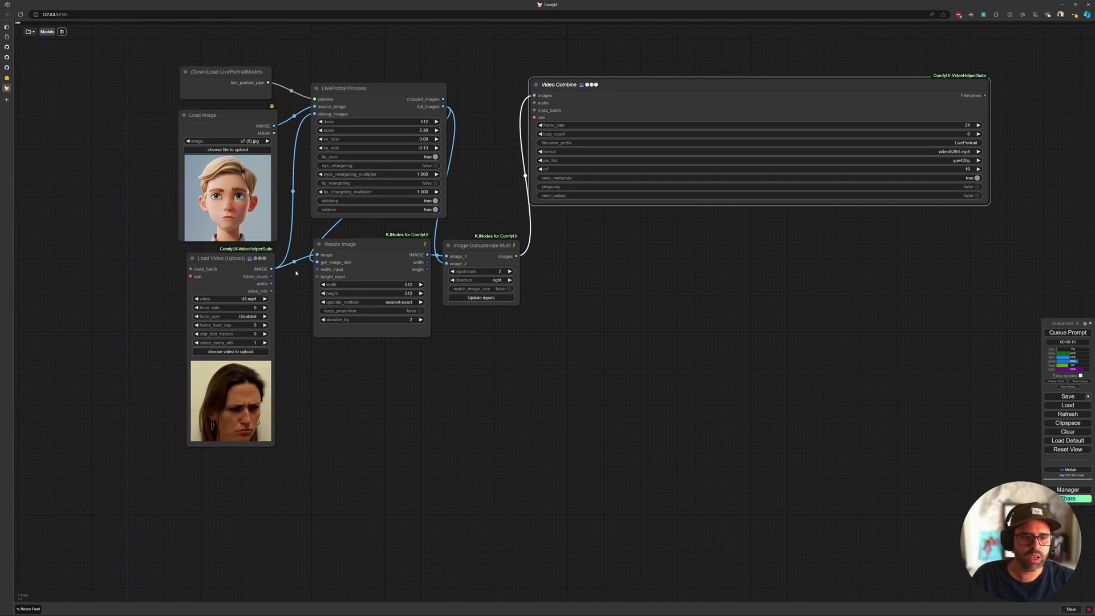
scroll(319, 297, "up", 3)
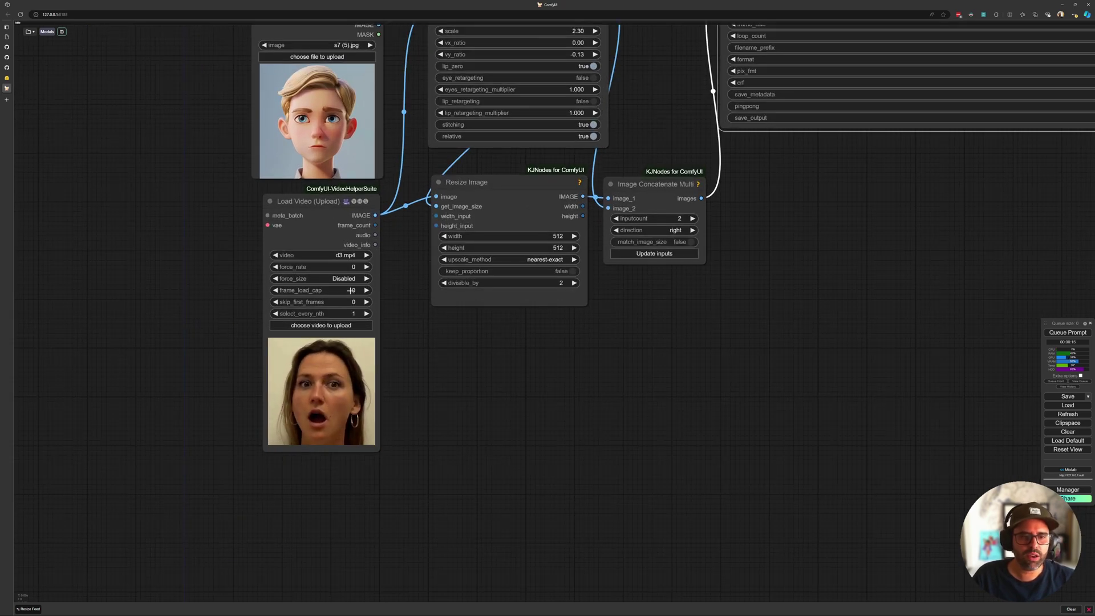
scroll(419, 298, "down", 2)
scroll(419, 298, "down", 2)
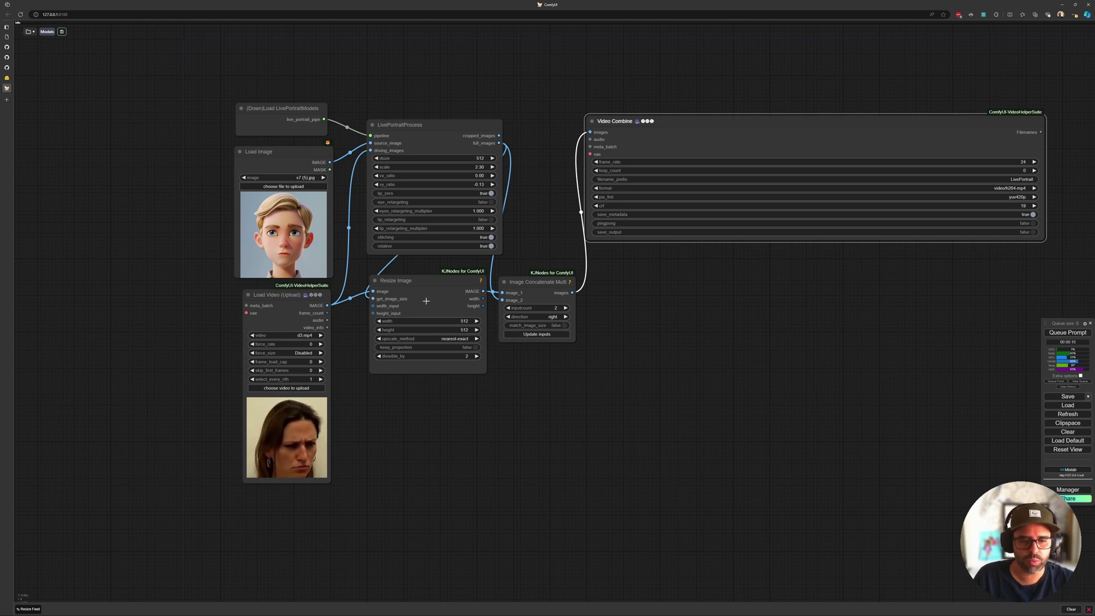
left_click(310, 361)
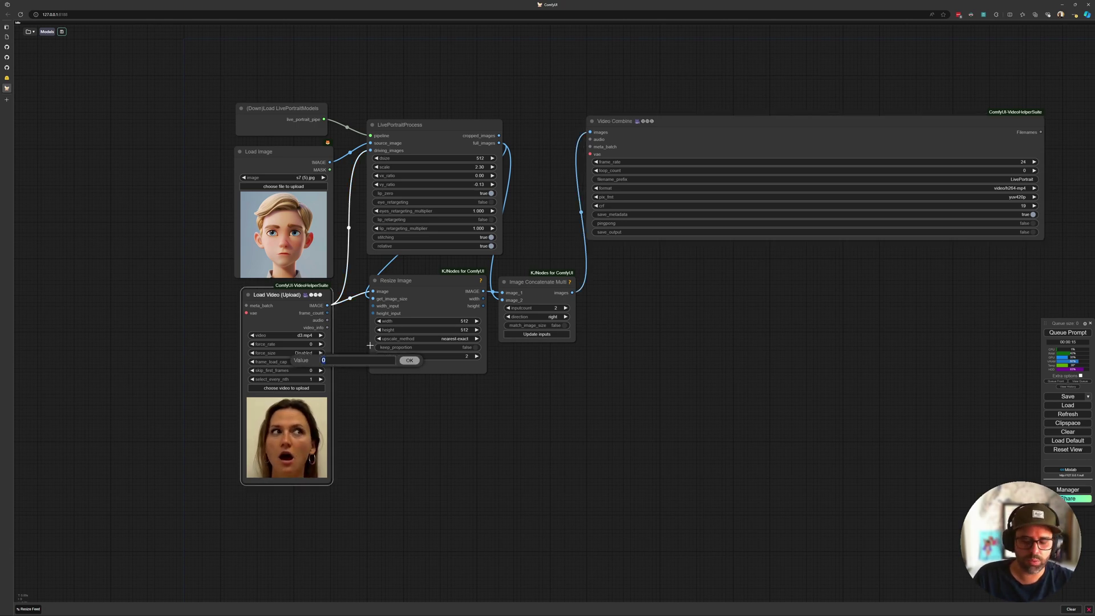
key("Return")
scroll(326, 358, "up", 4)
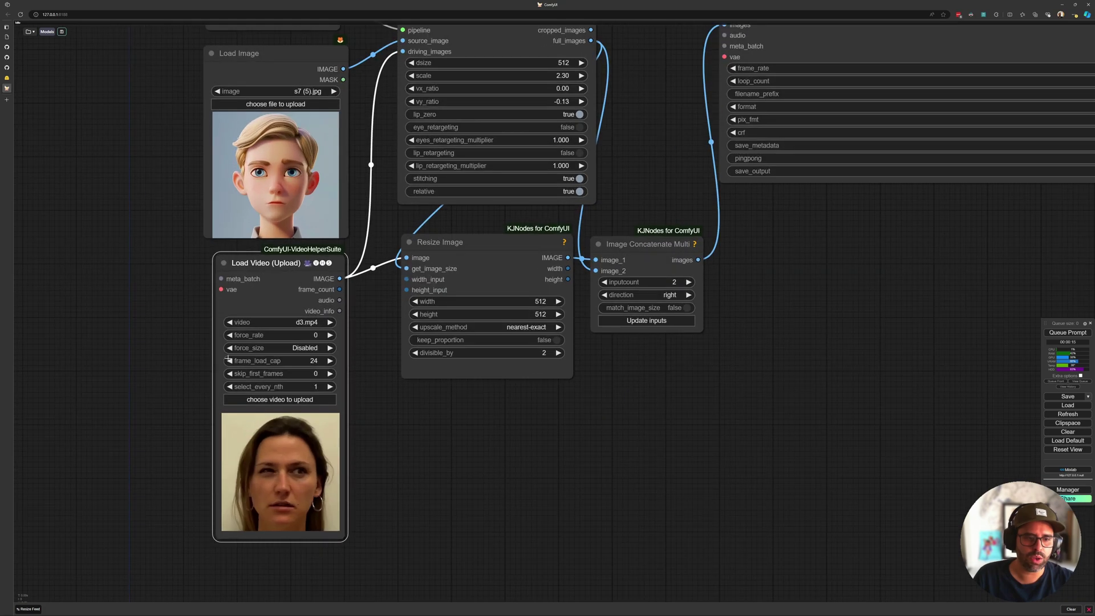
scroll(407, 352, "down", 4)
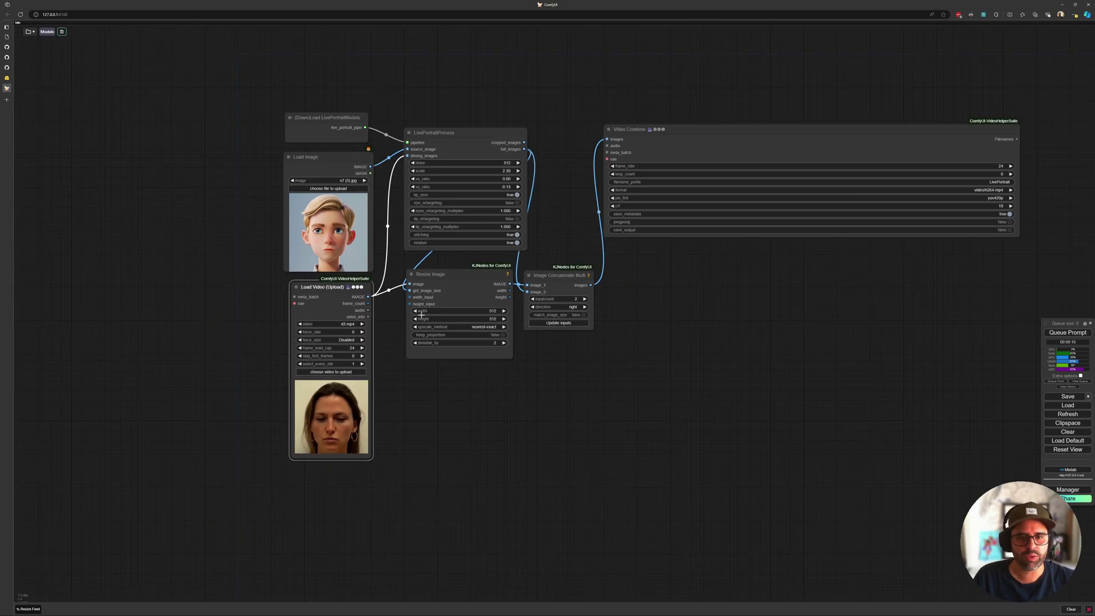
Run the workflow, then set the Load Video (Upload) node's frame_load_cap to 120 and run it again.
left_click(1063, 332)
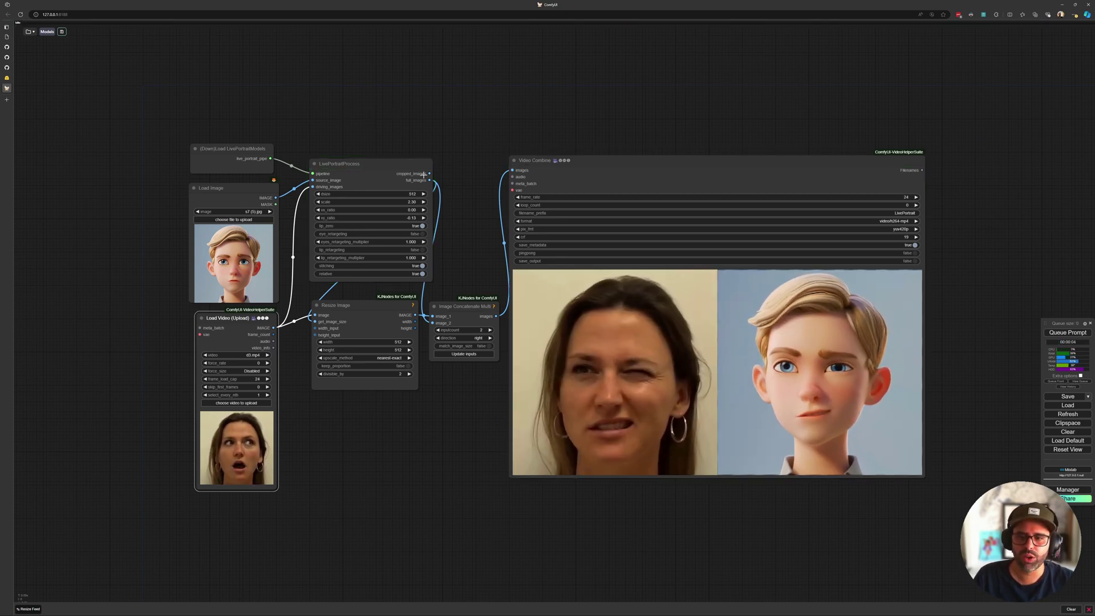
left_click(256, 378)
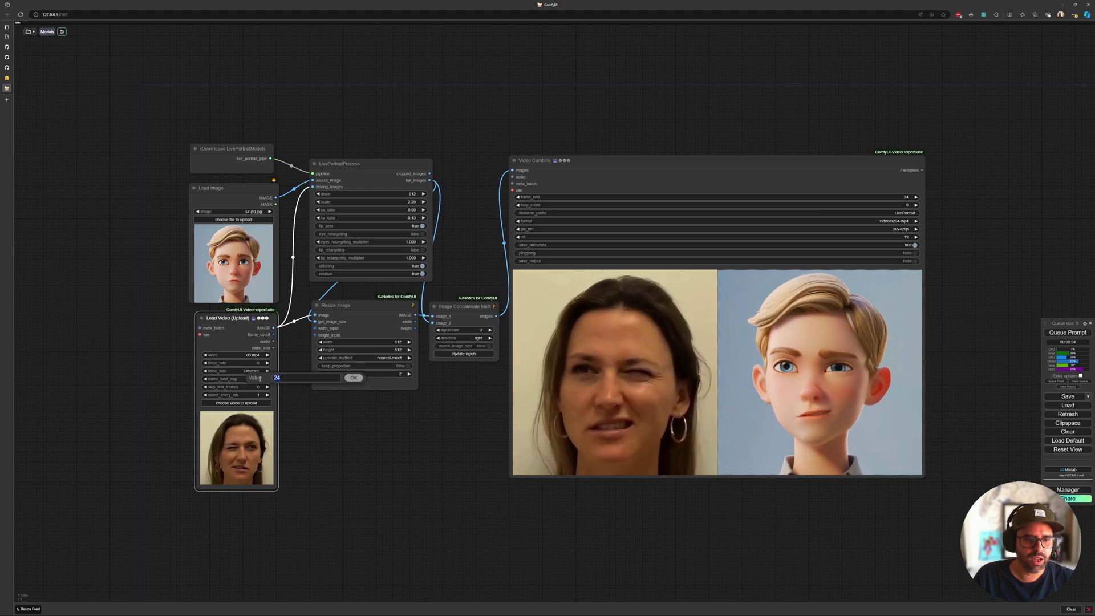
type("120")
key("Return")
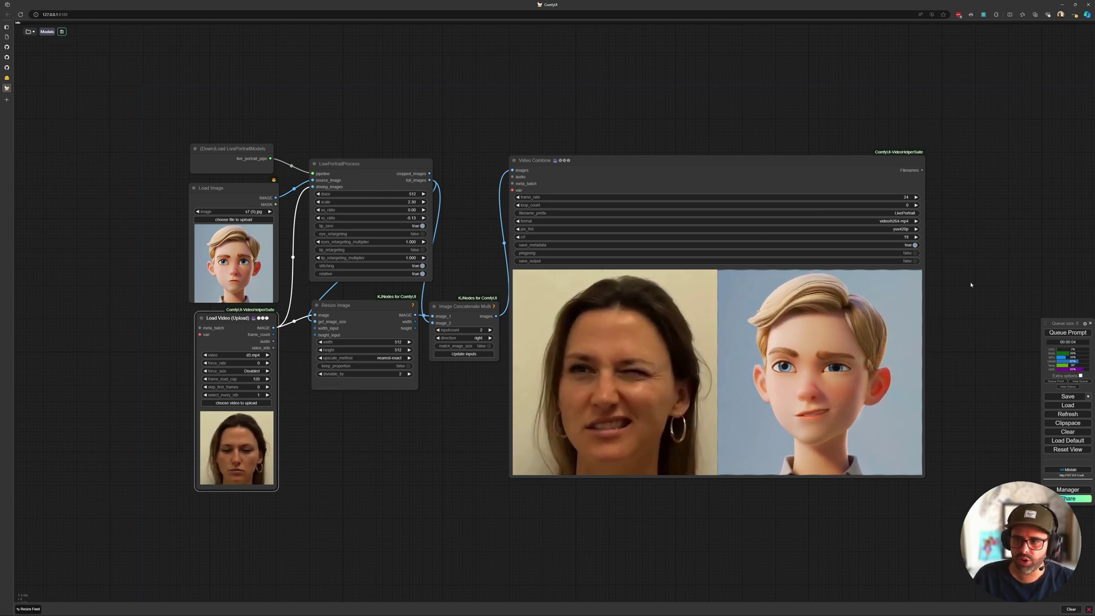
left_click(1068, 332)
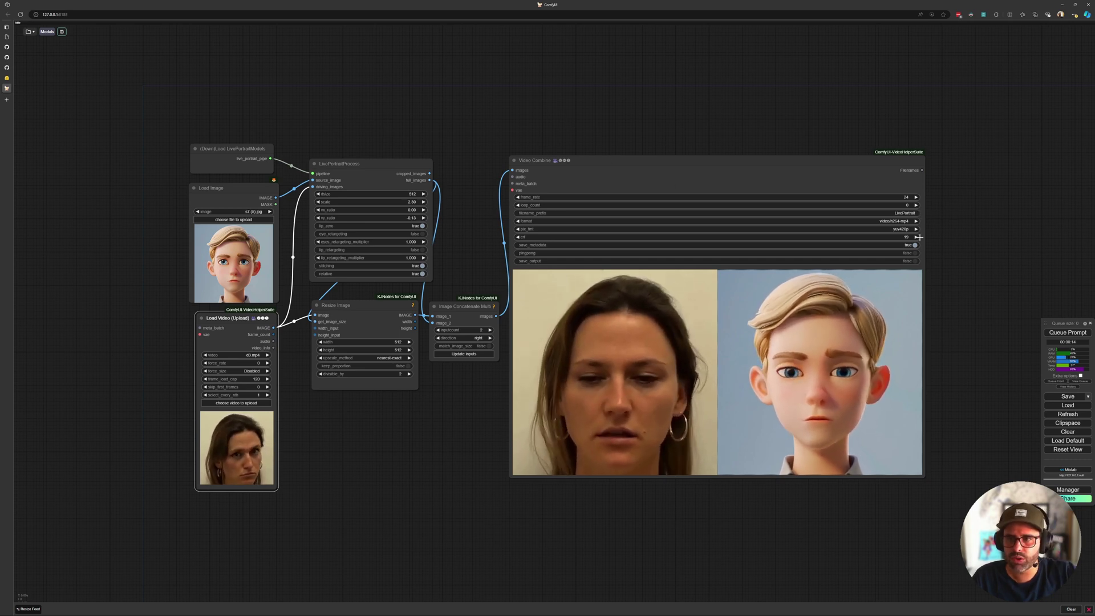
View the output format options in the Video Combine node and examine the cartoon boy's animation beside its driving video.
left_click(895, 221)
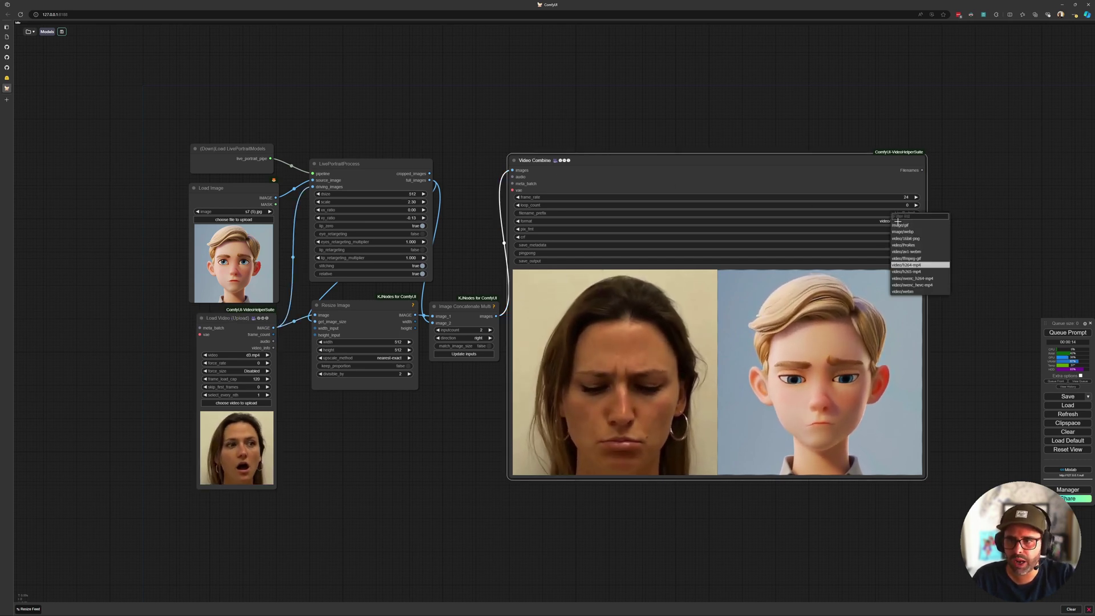
left_click(751, 164)
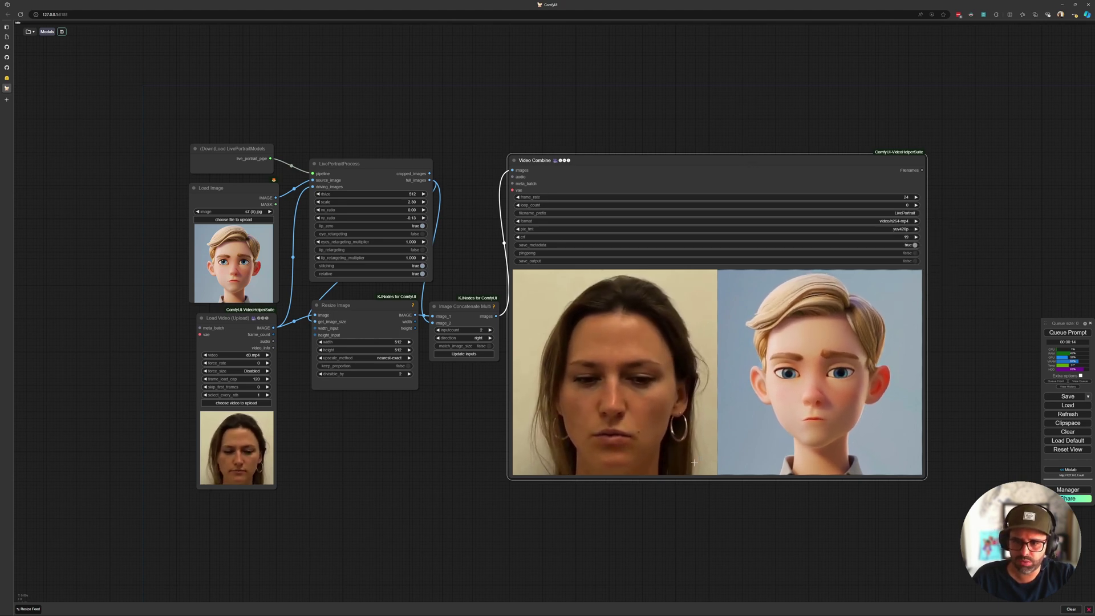
scroll(693, 462, "up", 1)
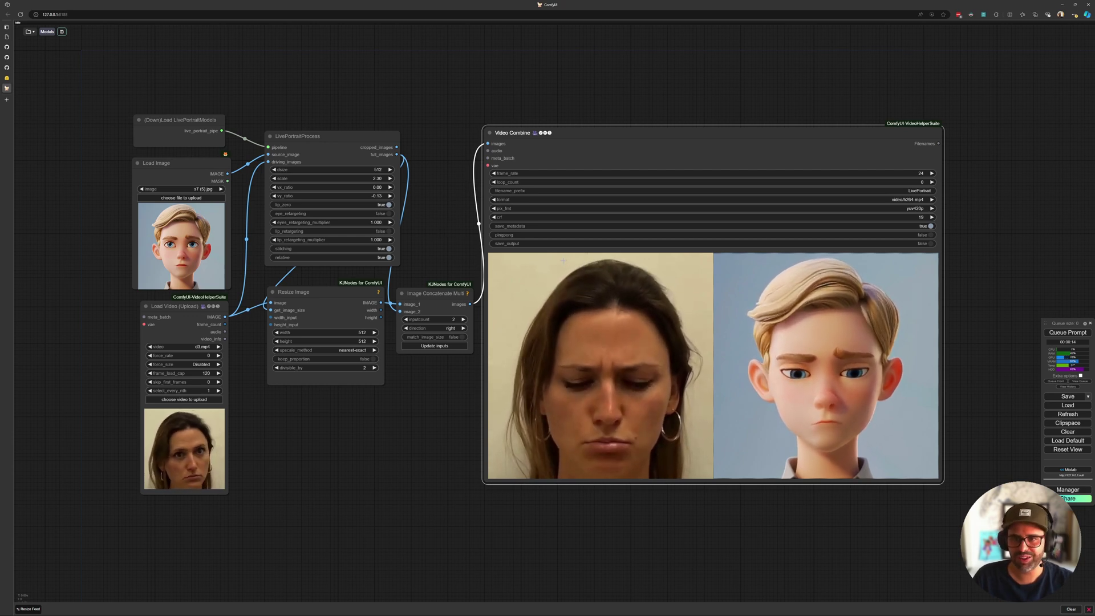
left_click_drag(452, 236, 456, 235)
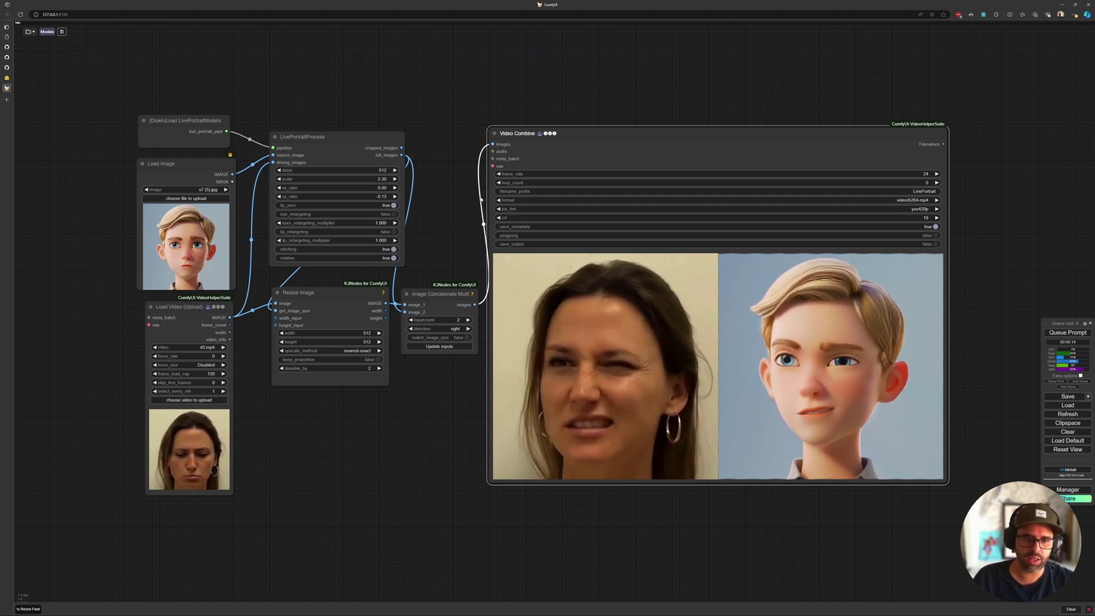
scroll(439, 165, "down", 1)
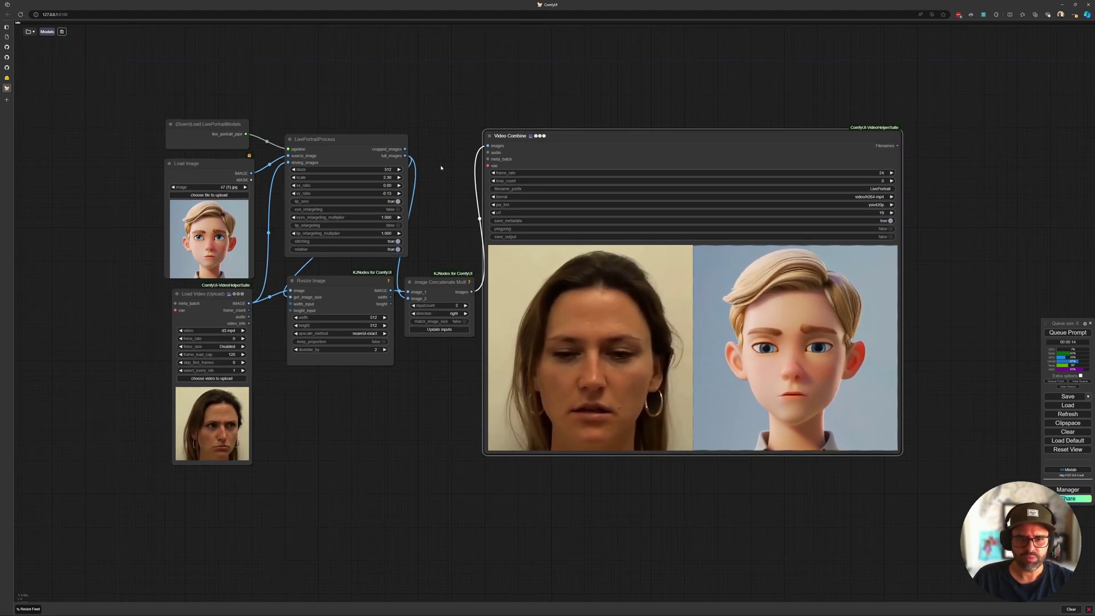
left_click_drag(432, 177, 437, 183)
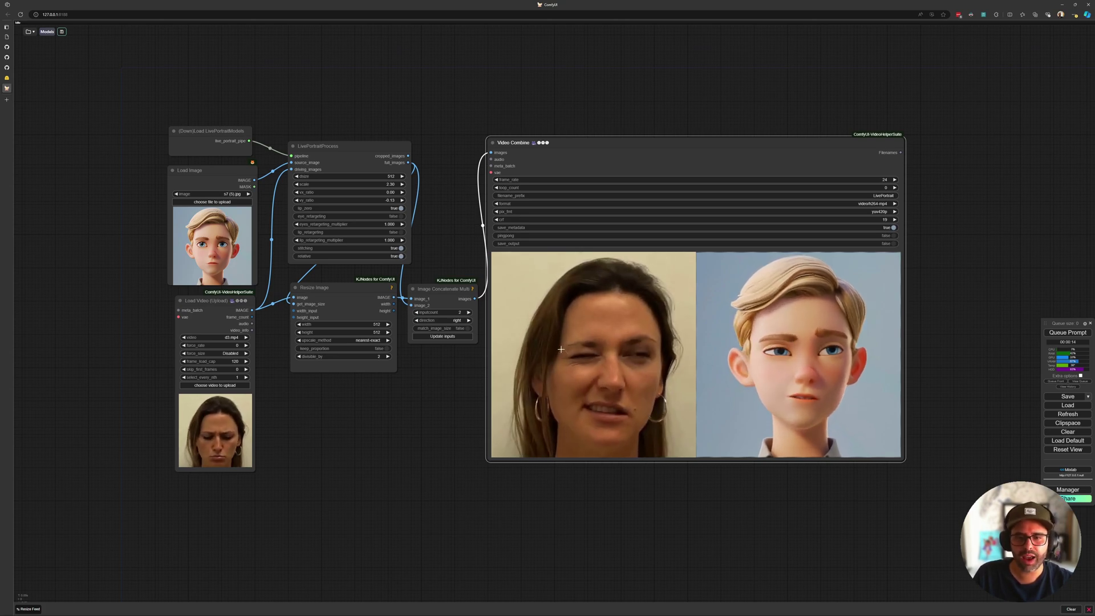
Load d0.mp4, the green-screen clip from the driving examples folder, into the Load Video (Upload) node.
left_click_drag(371, 420, 442, 386)
scroll(299, 348, "up", 3)
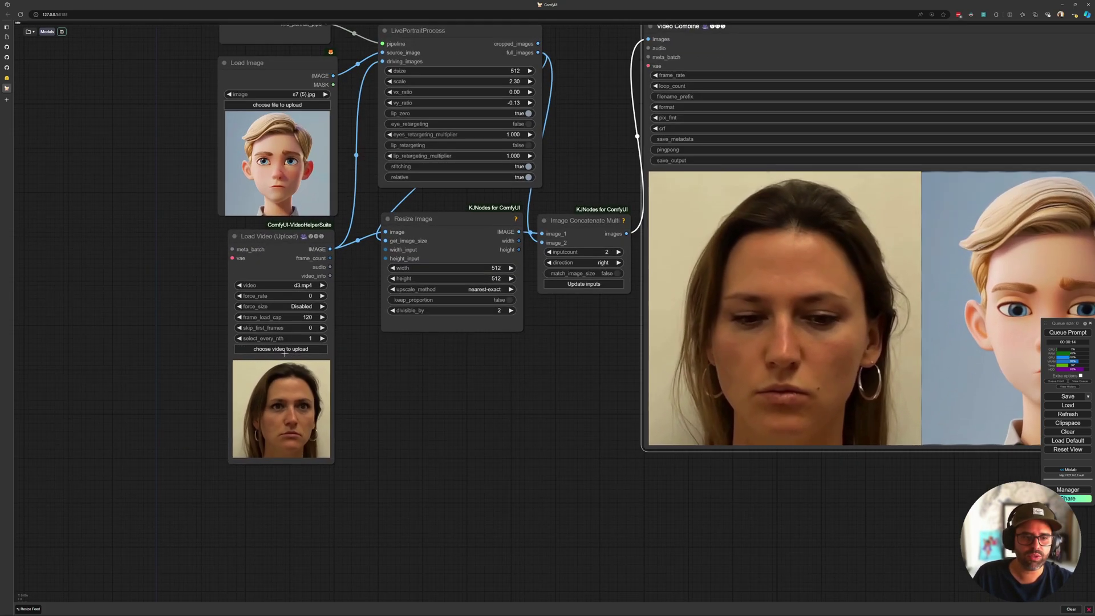
left_click(299, 349)
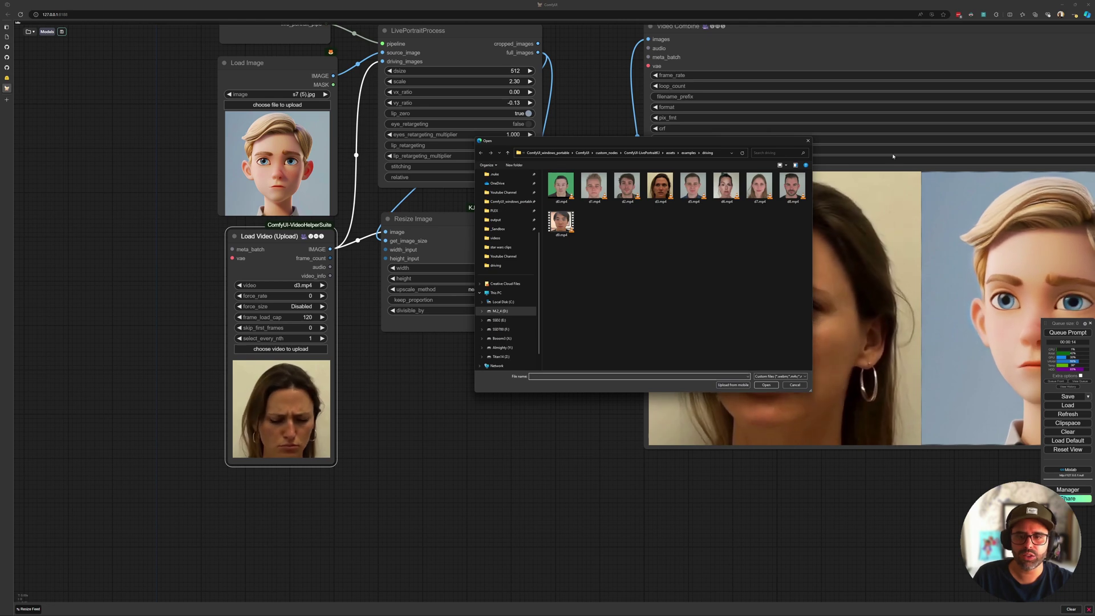
left_click(556, 192)
double_click(556, 193)
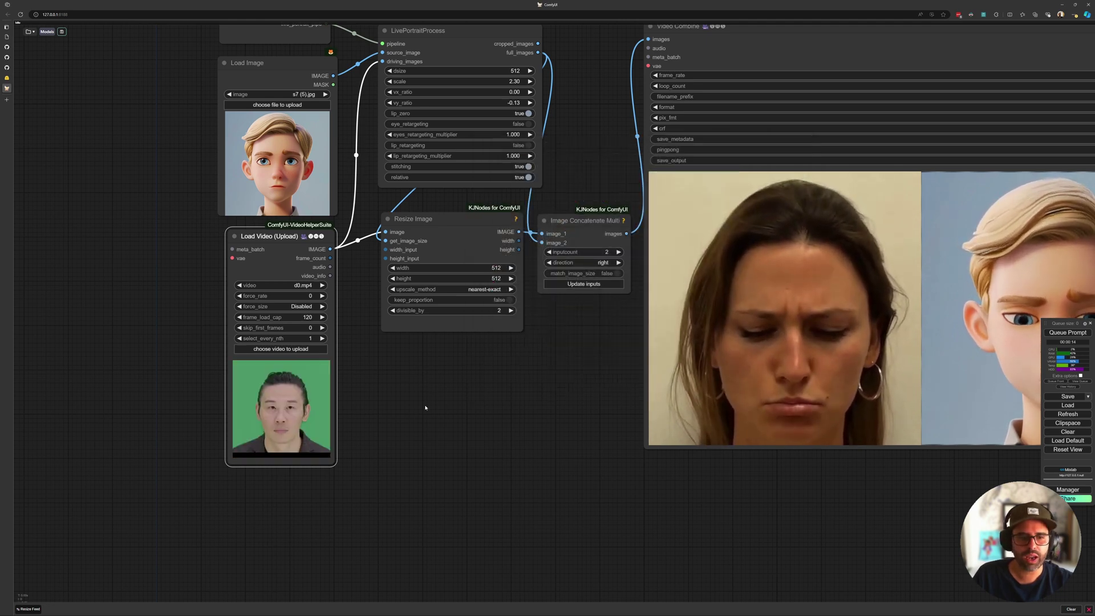
Set frame_load_cap to 50 in the Load Video (Upload) node and run the workflow.
scroll(322, 408, "up", 6)
scroll(314, 412, "up", 2)
left_click_drag(314, 412, 282, 445)
scroll(445, 376, "down", 10)
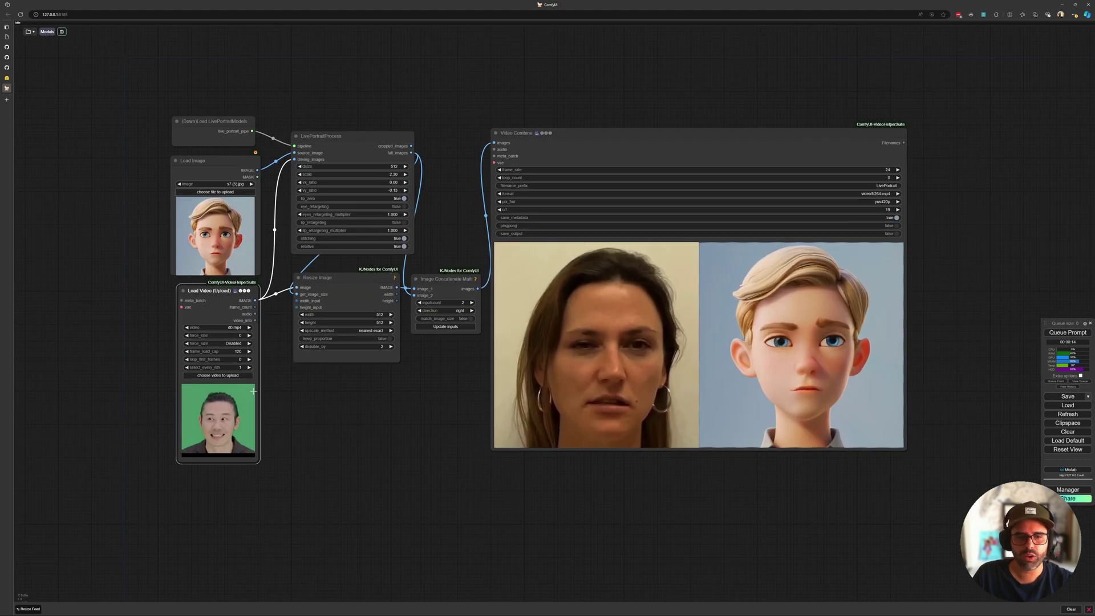
left_click(238, 351)
type("50")
key("Return")
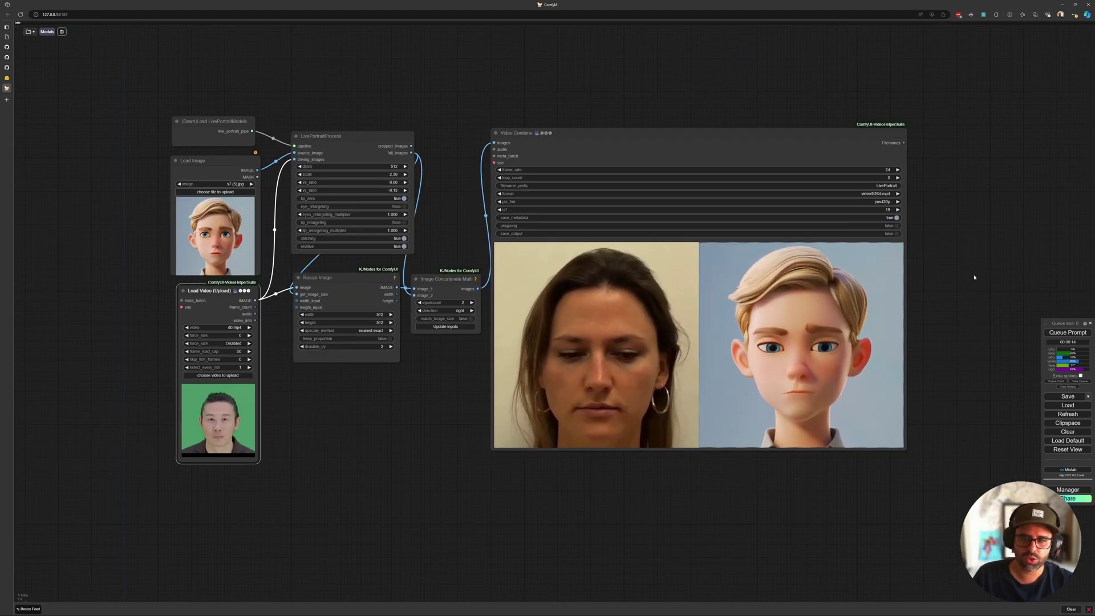
left_click(1054, 332)
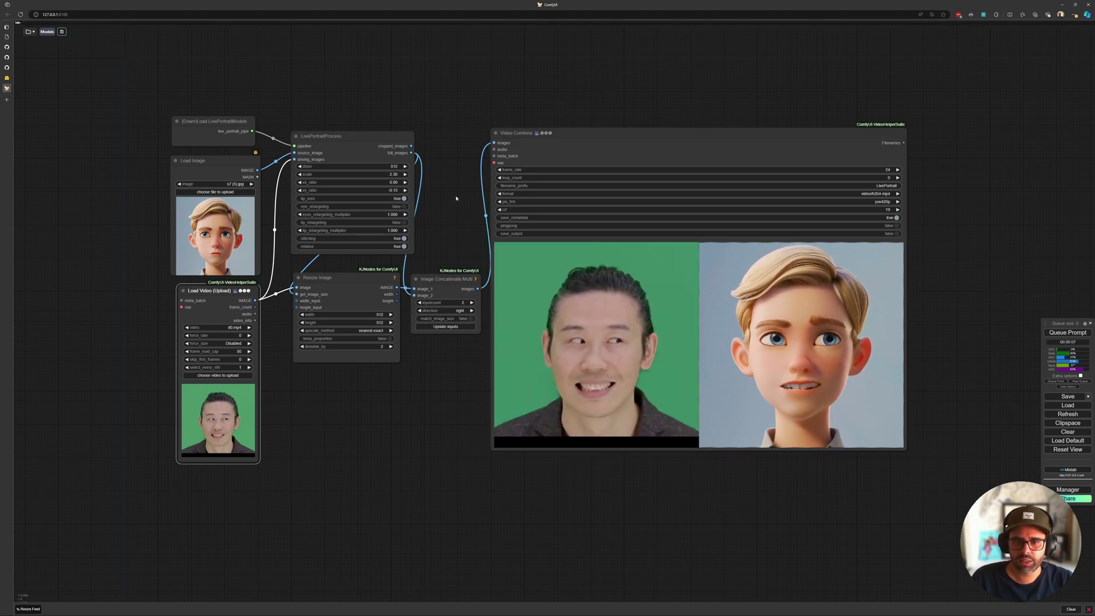
Examine how the cartoon boy's expressions follow the green-screen driving video in the Video Combine preview, and look over the workflow nodes.
scroll(723, 467, "up", 1)
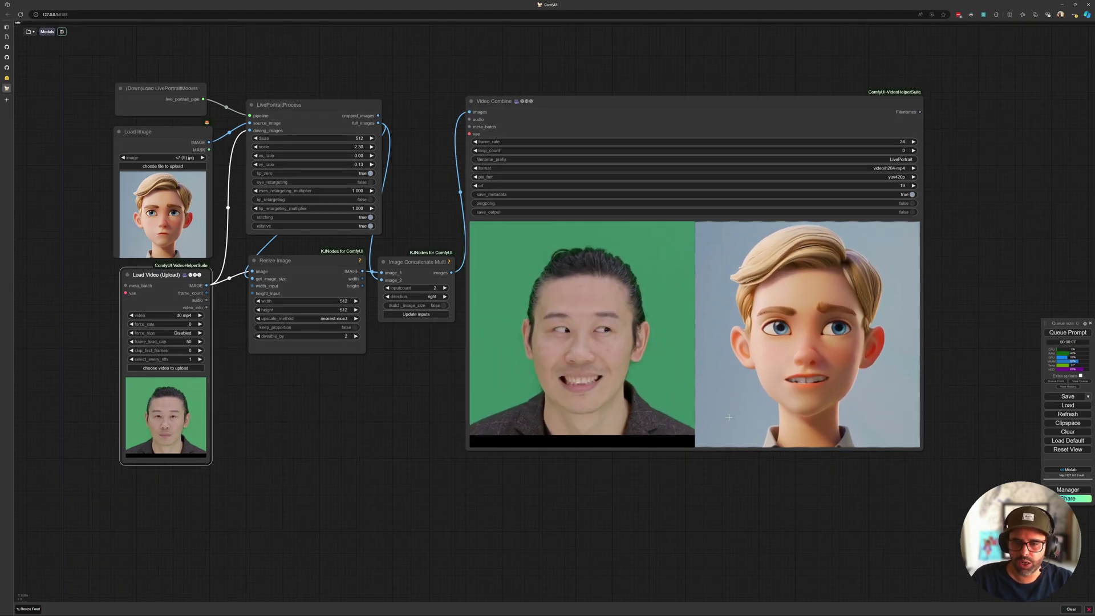
scroll(823, 380, "up", 6)
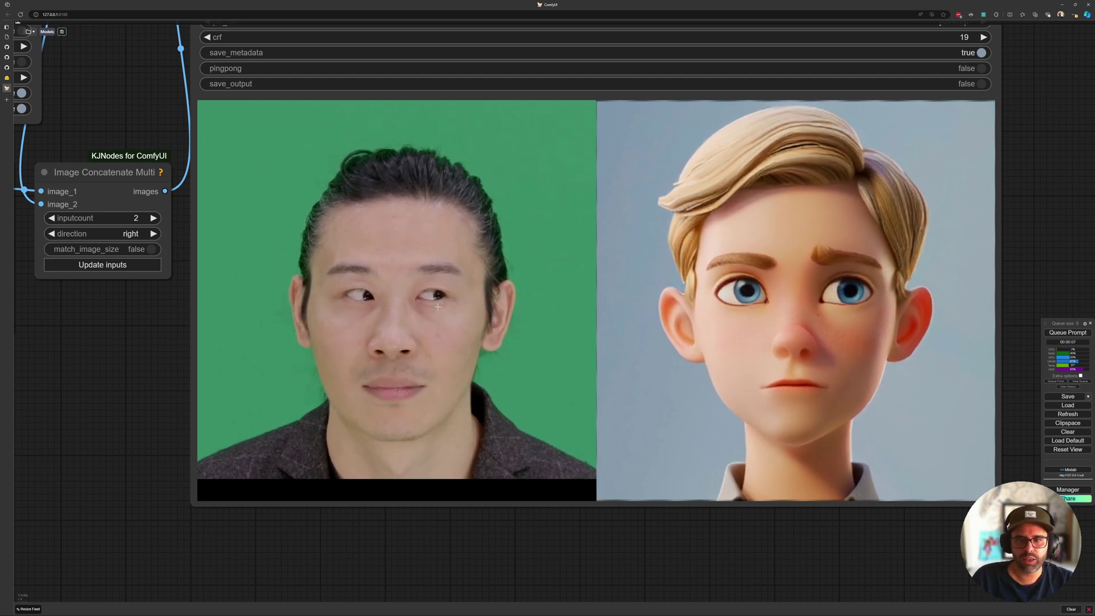
scroll(439, 279, "down", 2)
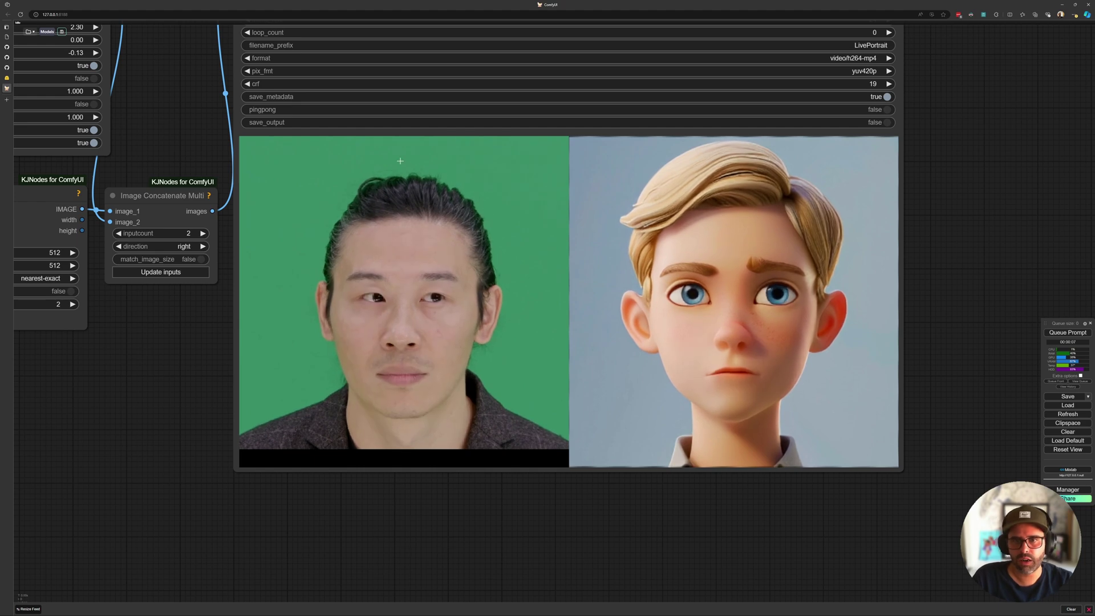
left_click_drag(374, 154, 464, 177)
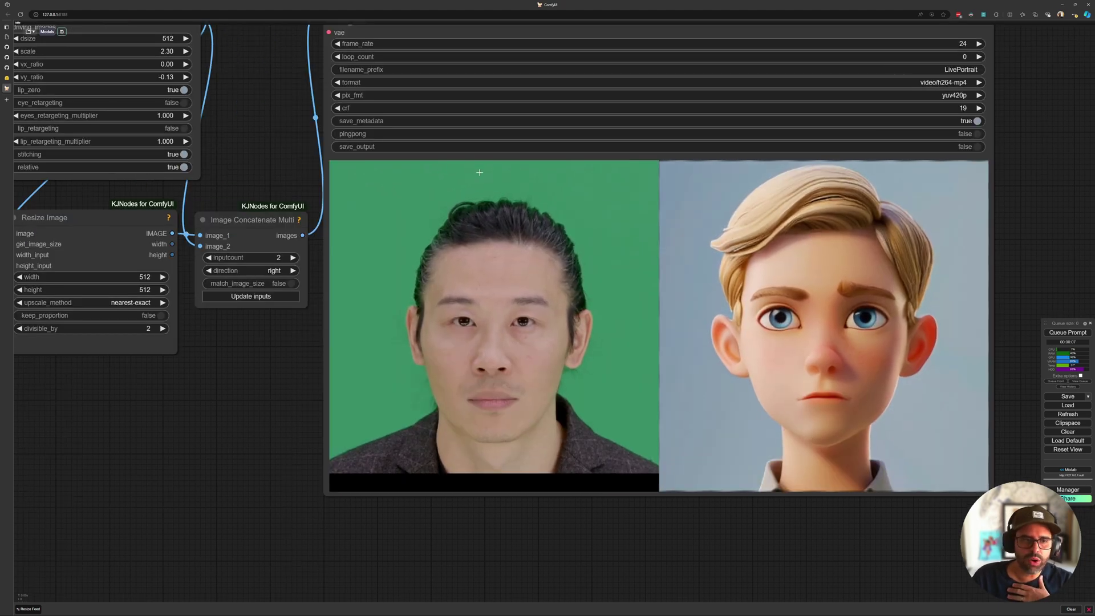
left_click_drag(175, 116, 386, 166)
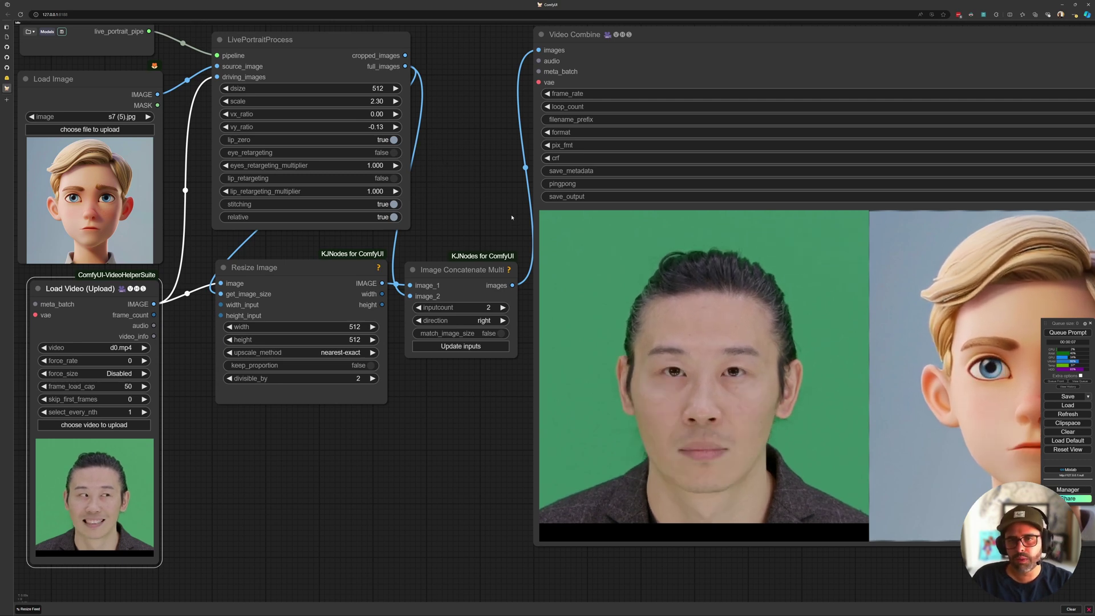
scroll(503, 207, "down", 3)
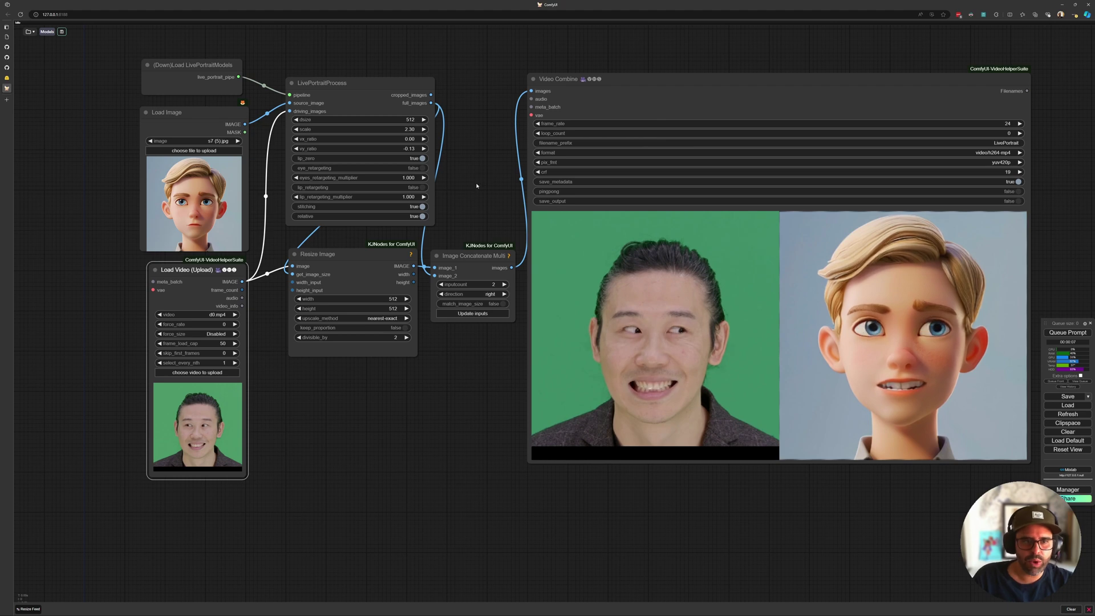
left_click_drag(477, 185, 508, 193)
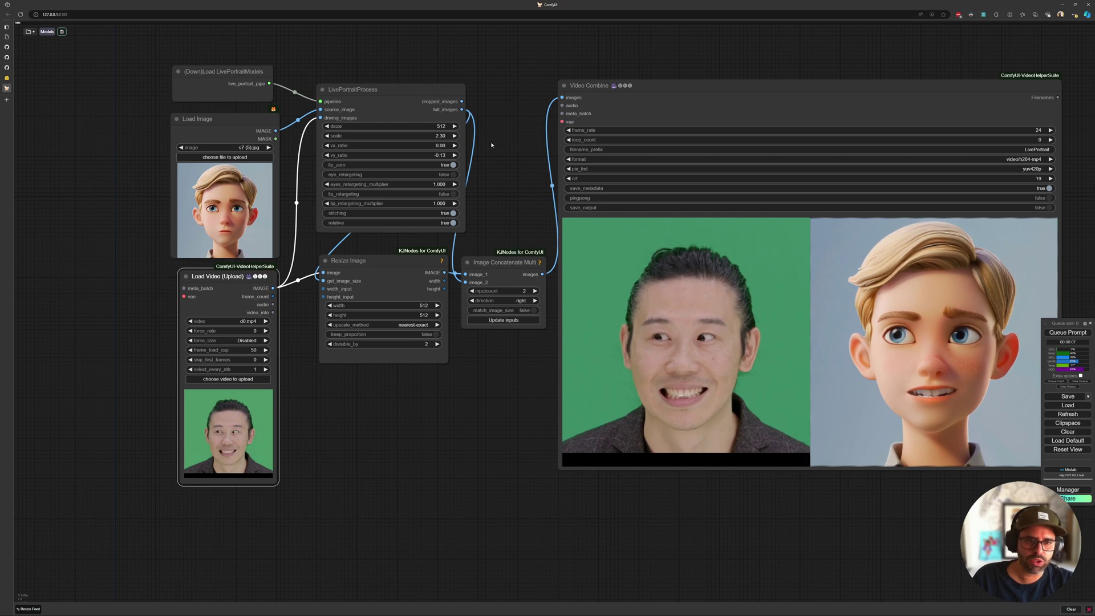
left_click_drag(296, 418, 226, 420)
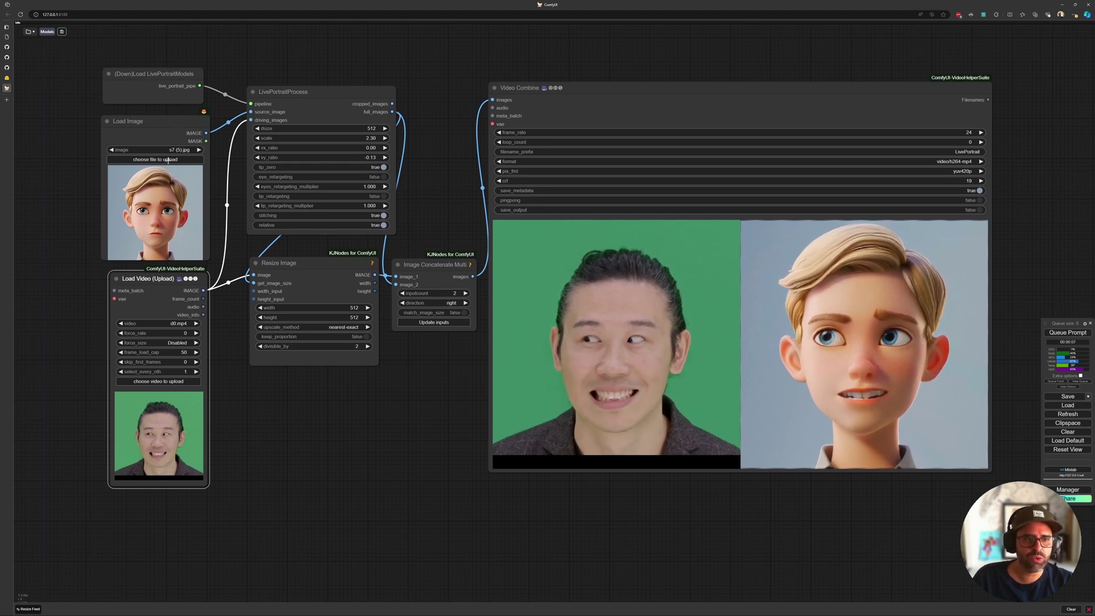
Load s2.jpg, the black-and-white portrait from the examples' source folder, into the Load Image node.
key("alt+Tab")
key("Tab")
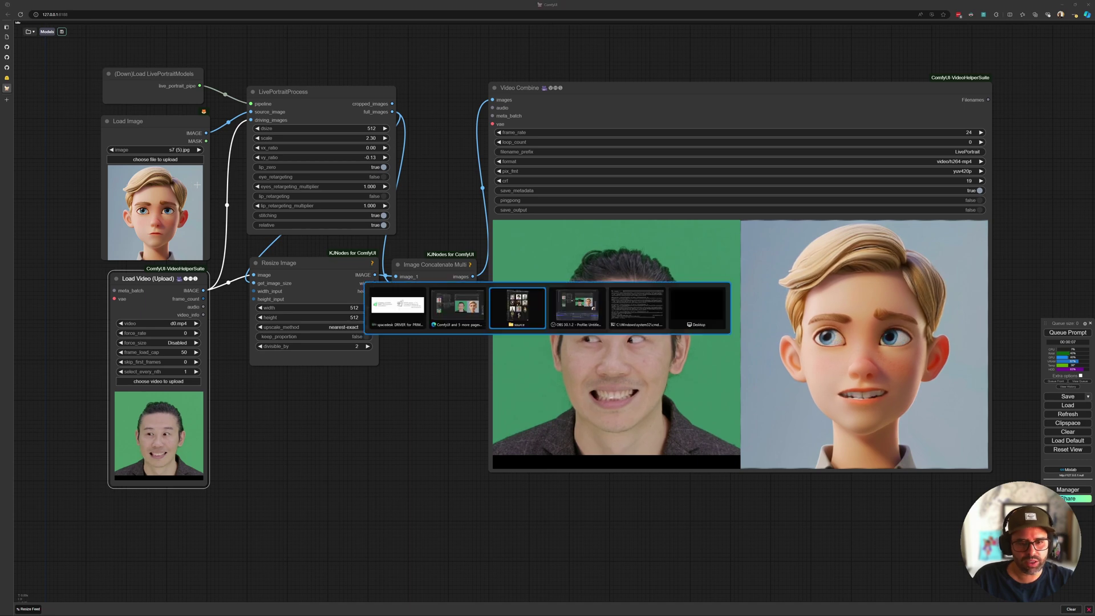
key("Tab")
key("shift+Tab")
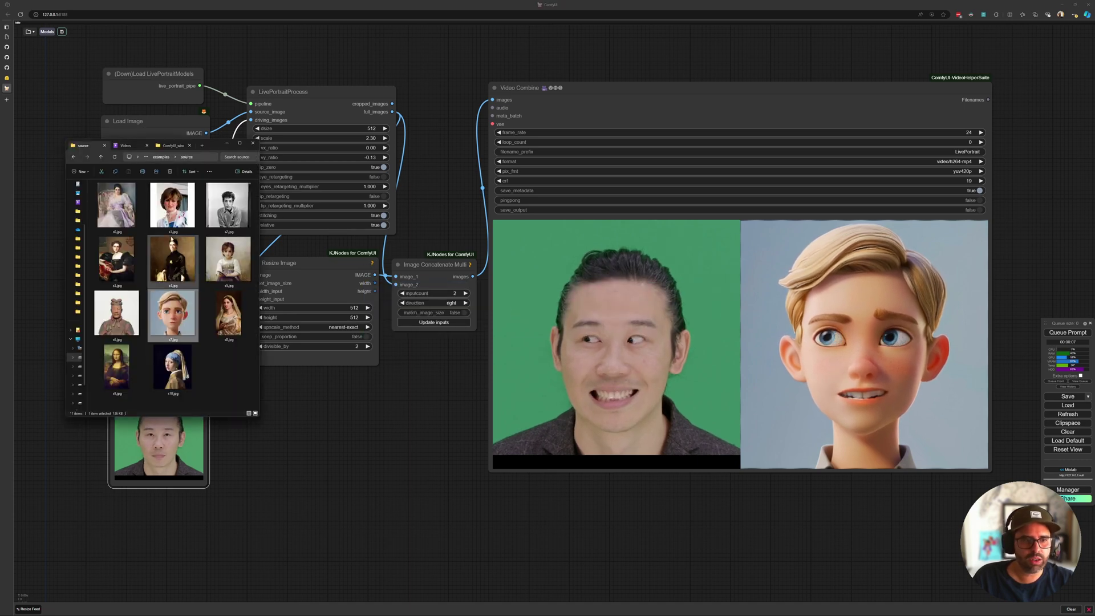
left_click(228, 205)
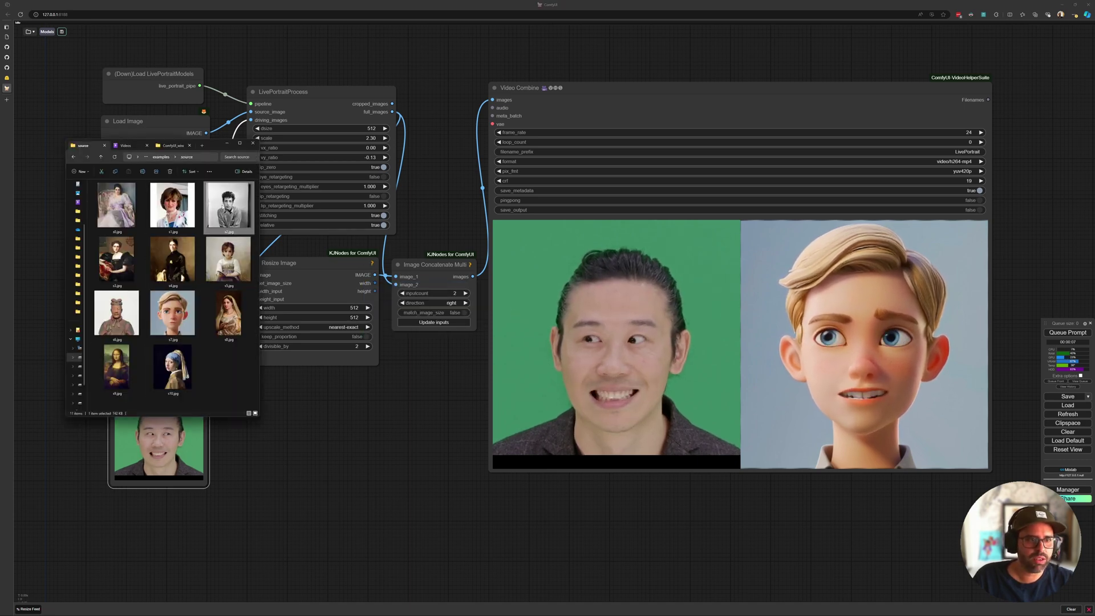
left_click_drag(208, 145, 319, 244)
left_click_drag(338, 304, 171, 217)
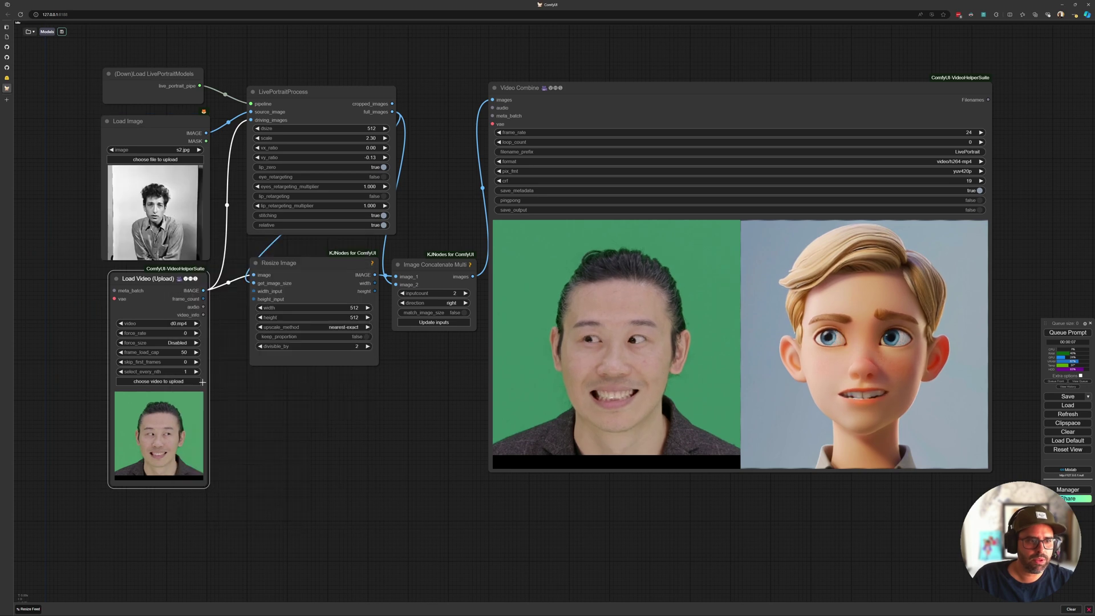
Load d5.mp4 from the driving examples folder into the Load Video (Upload) node and run the workflow.
left_click(178, 382)
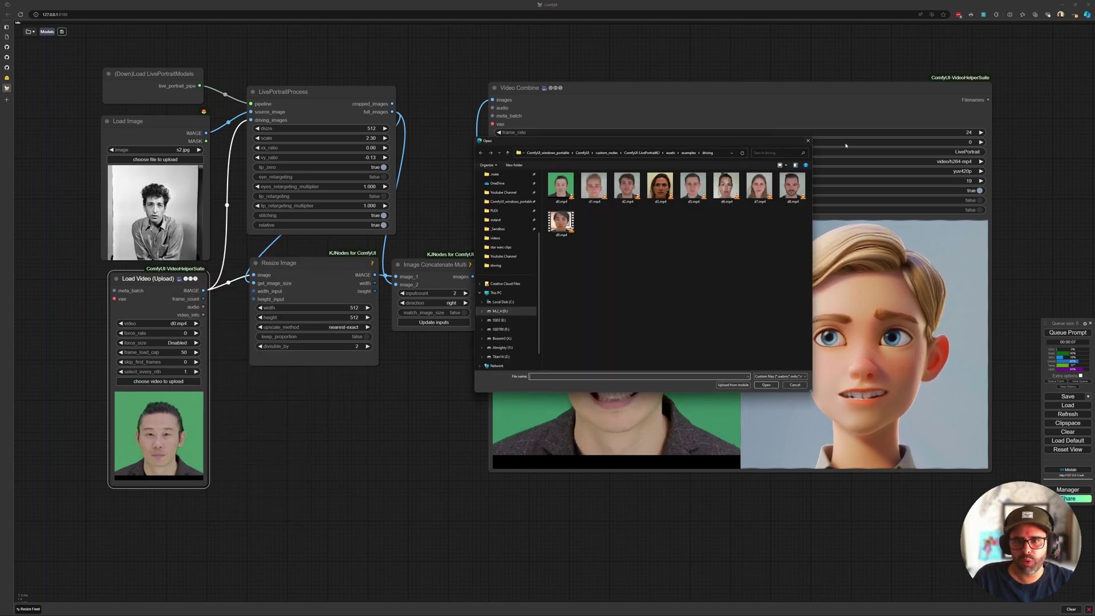
double_click(692, 184)
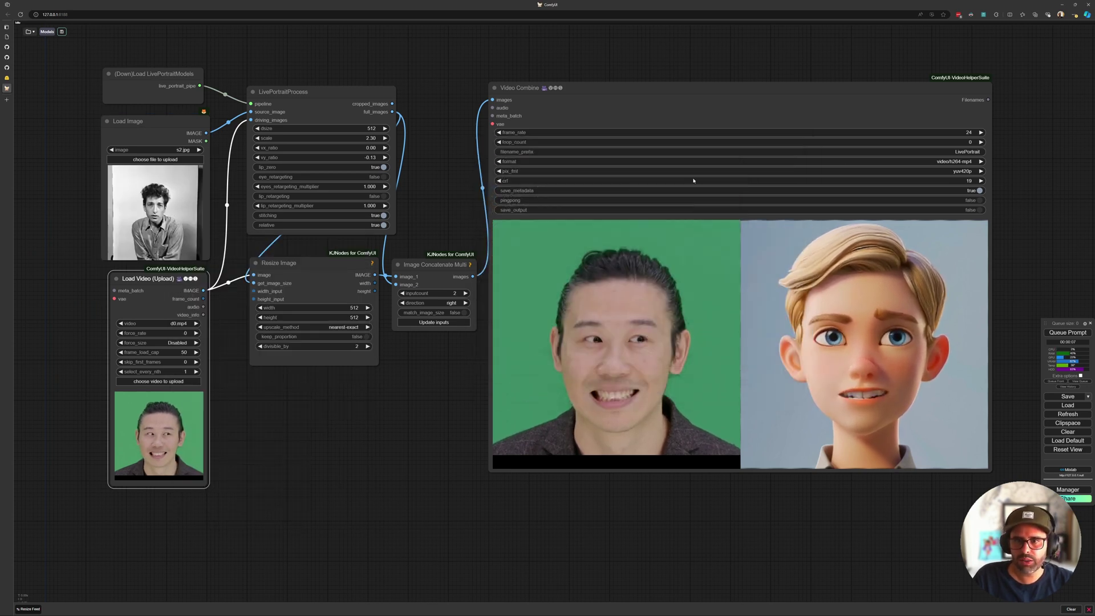
key("ctrl+Return")
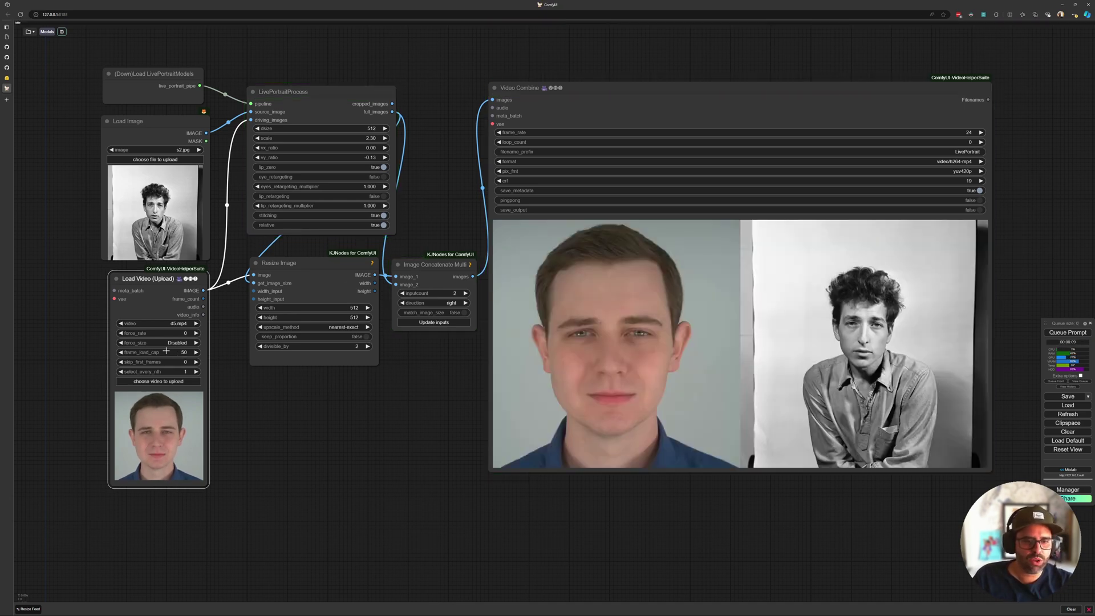
Examine the animated black-and-white portrait and inspect the frame_load_cap setting in the Load Video (Upload) node.
left_click_drag(299, 367, 266, 361)
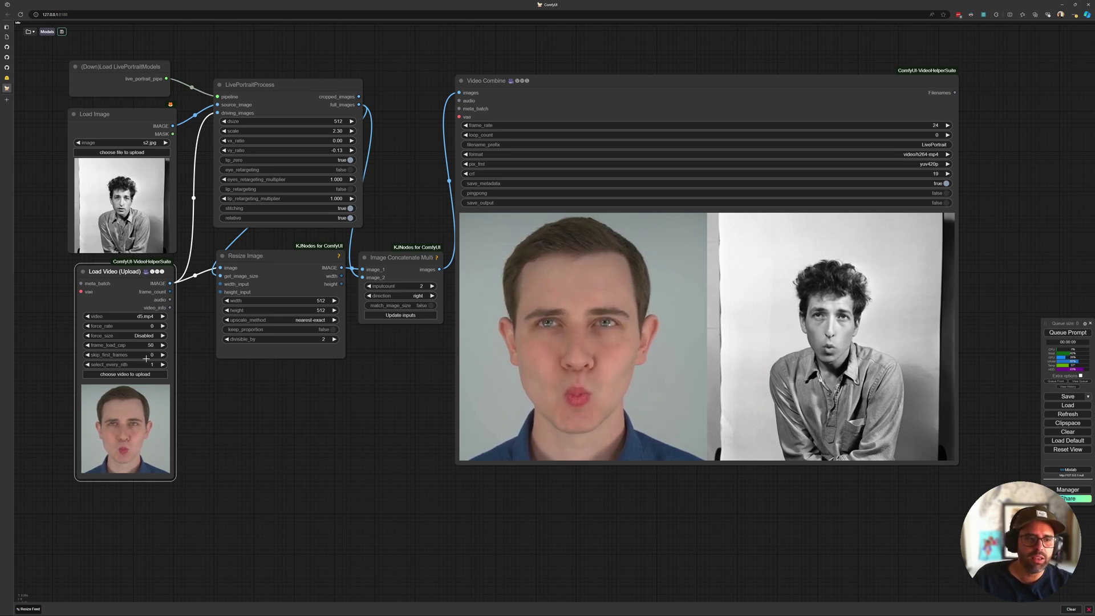
left_click_drag(182, 433, 225, 427)
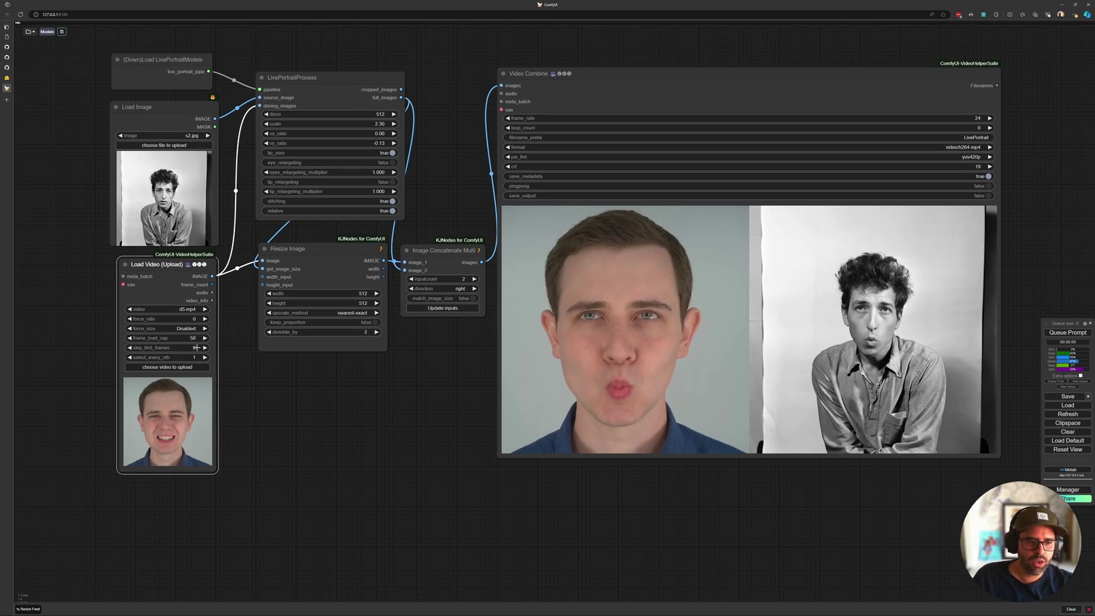
scroll(188, 332, "up", 6)
left_click(189, 332)
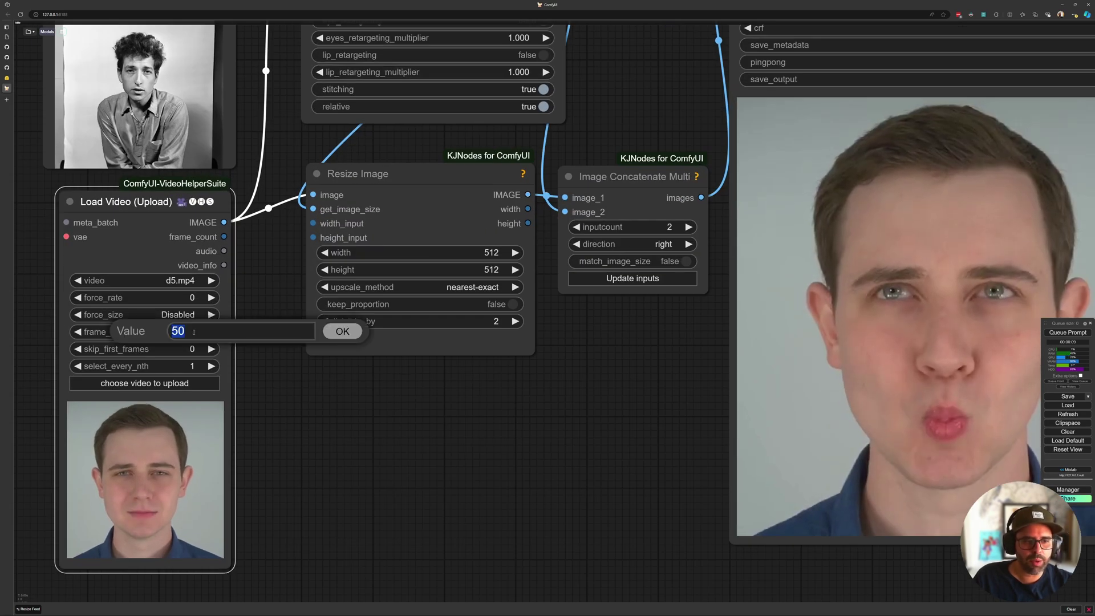
left_click(341, 332)
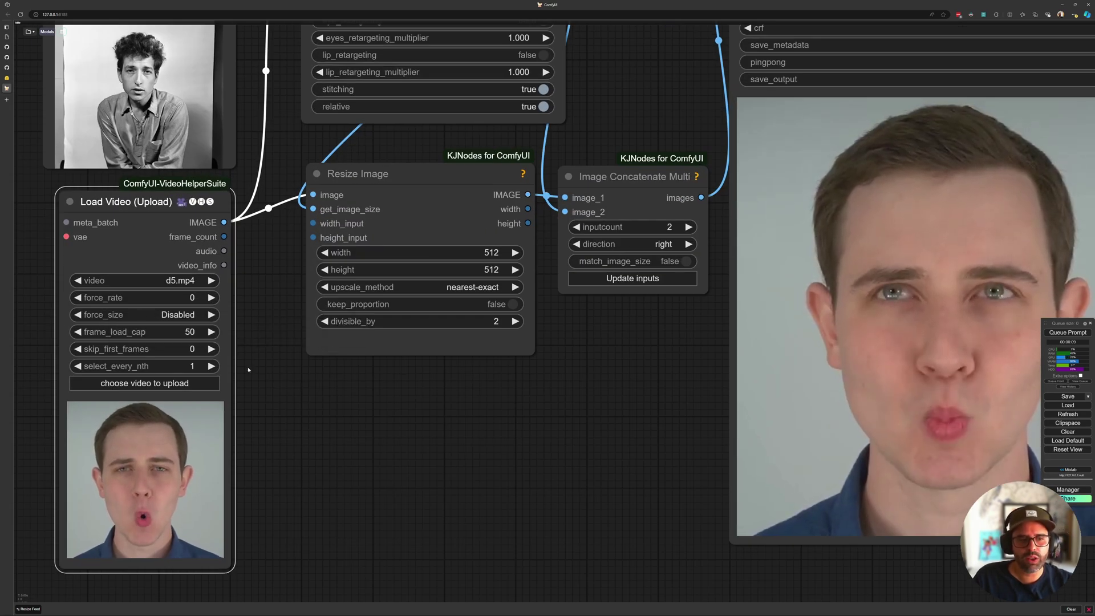
Compare the driving video with the black-and-white portrait in the Video Combine preview and look over the whole workflow.
scroll(245, 370, "down", 3)
scroll(249, 445, "down", 3)
scroll(627, 342, "up", 6)
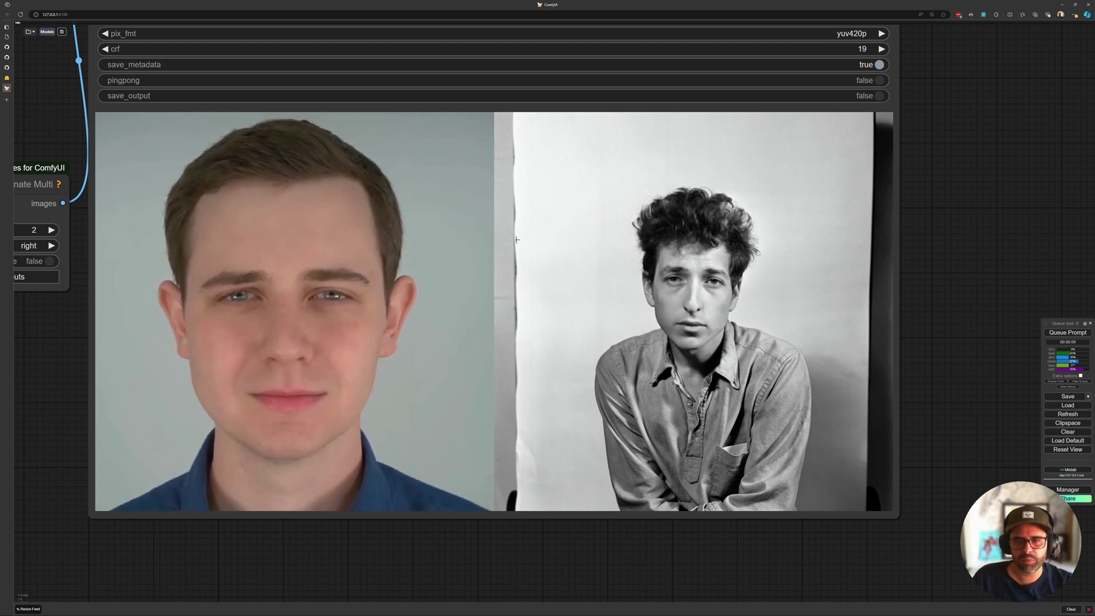
scroll(418, 336, "down", 4)
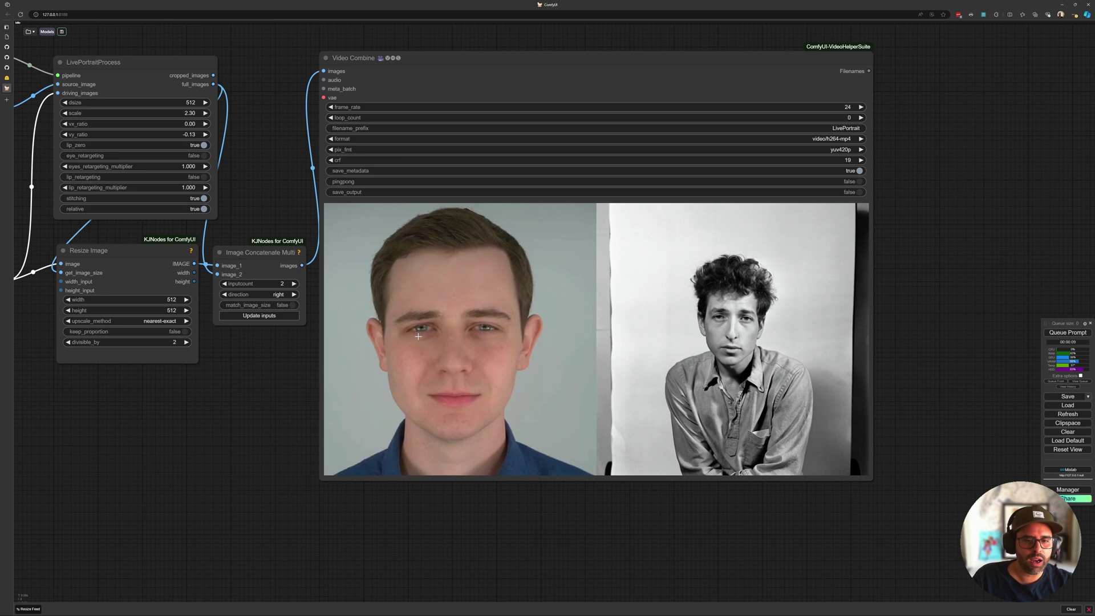
left_click_drag(259, 346, 340, 371)
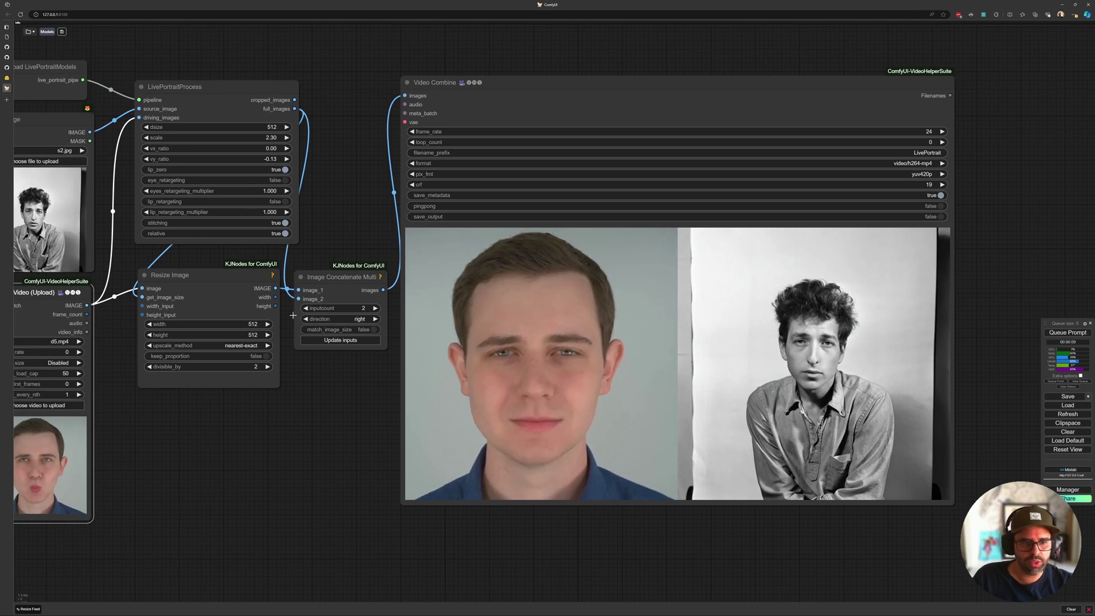
left_click_drag(293, 316, 356, 319)
scroll(356, 319, "down", 3)
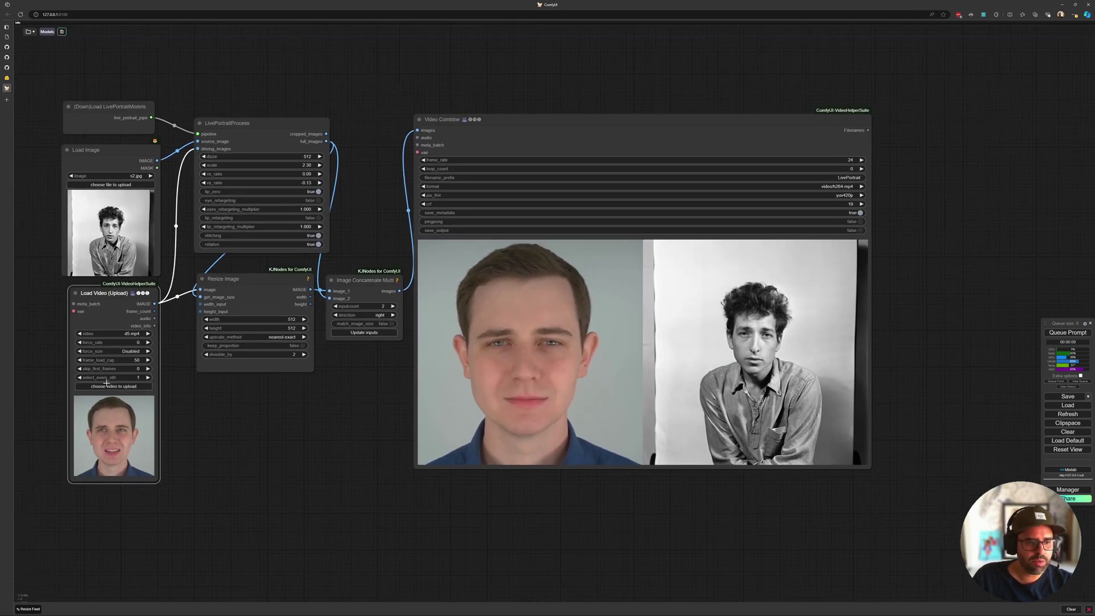
Browse the example driving videos and the source folder's example portraits without loading a file.
left_click(118, 384)
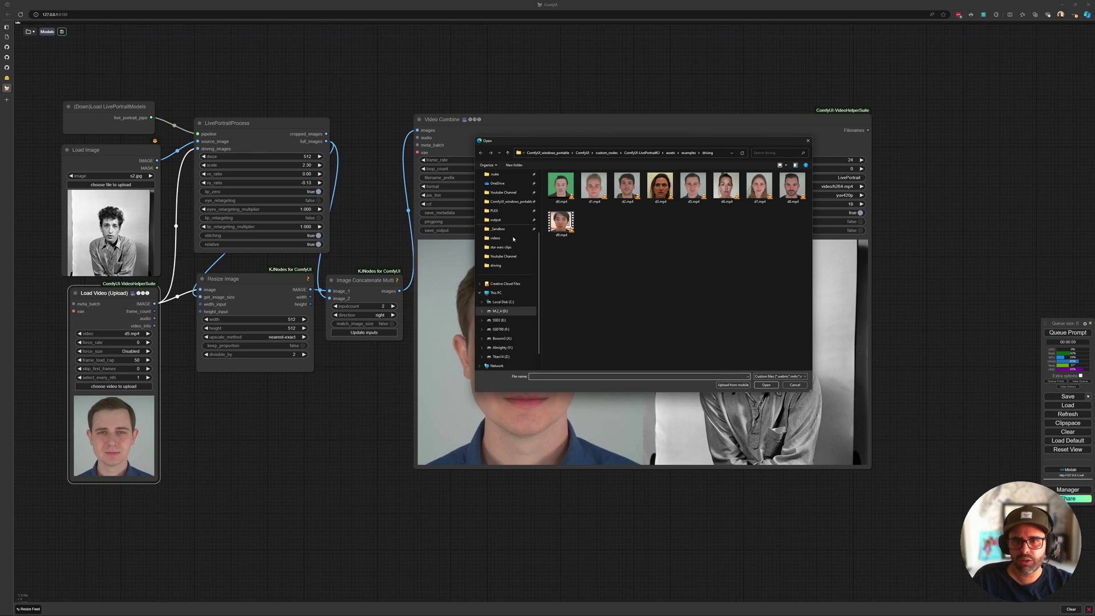
key("Escape")
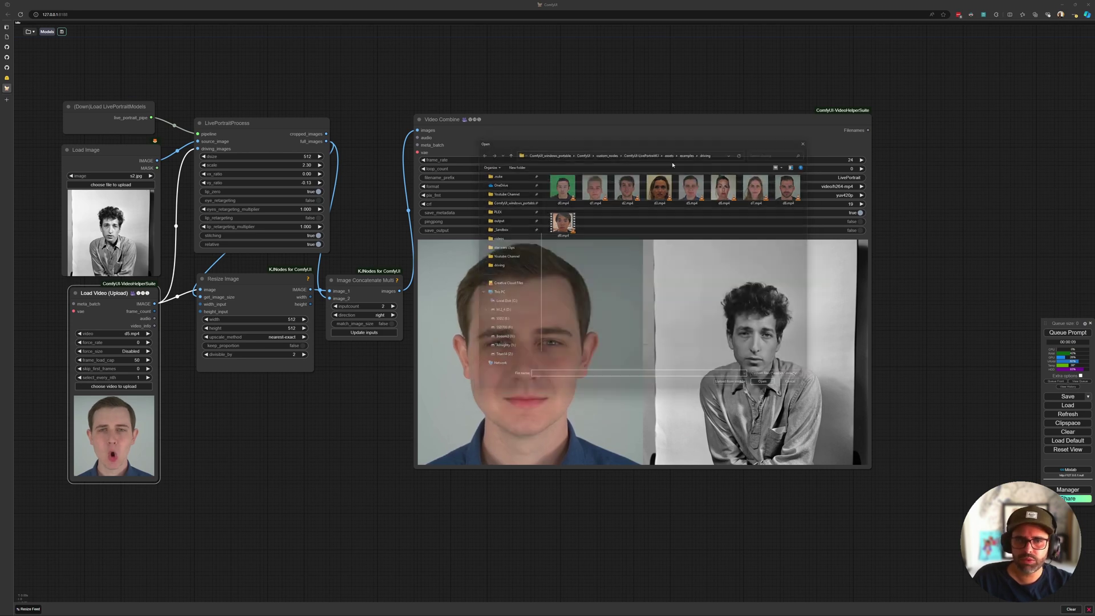
left_click(108, 184)
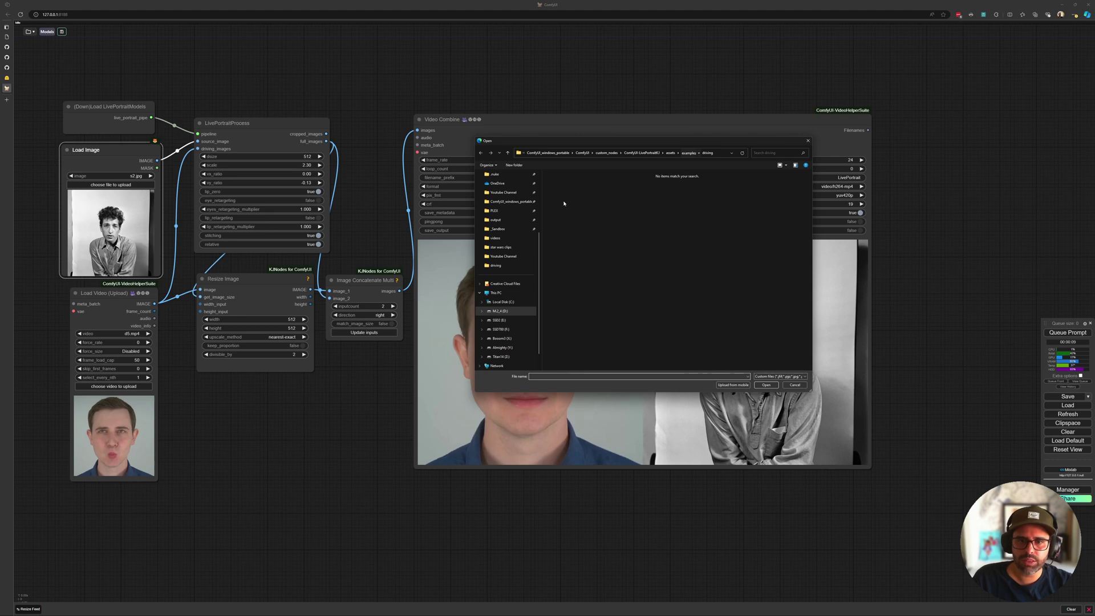
double_click(562, 184)
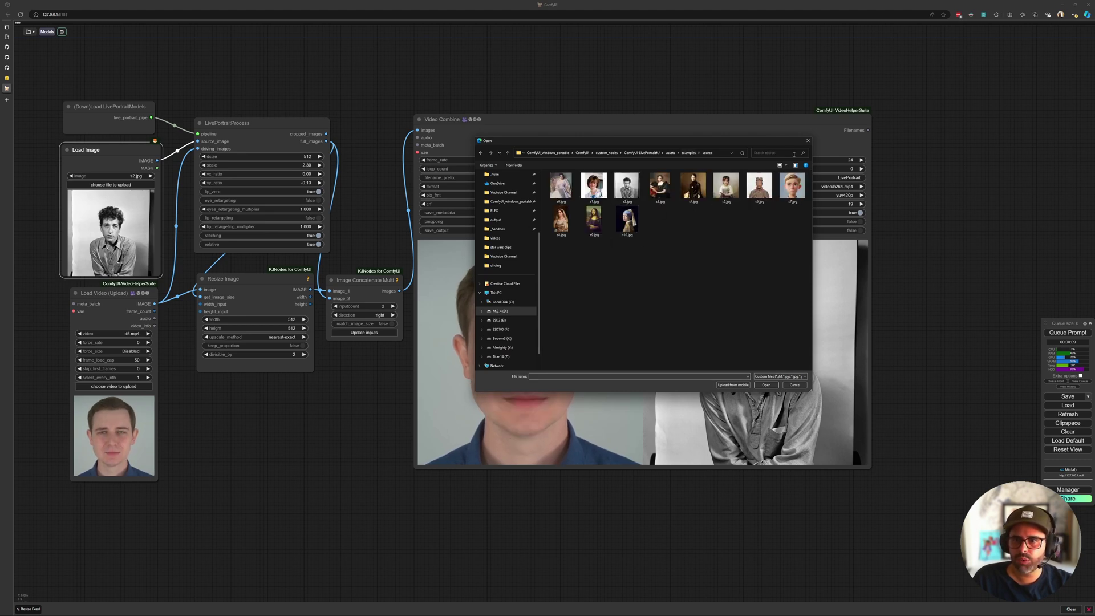
left_click(807, 141)
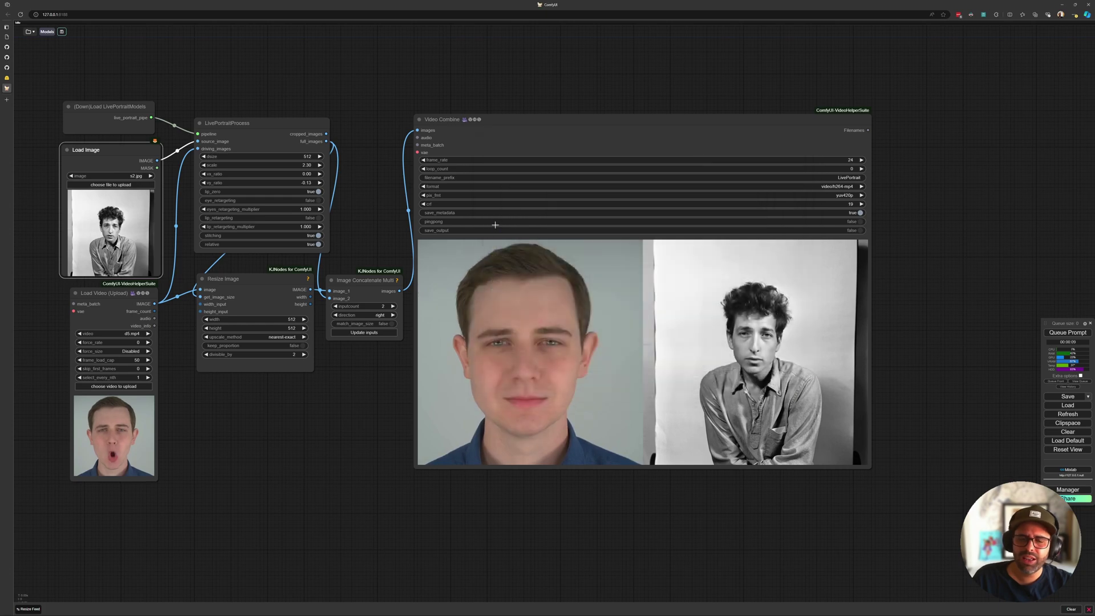
Examine up close how the black-and-white portrait's eyes and mouth follow the driving video's expressions.
scroll(727, 372, "up", 10)
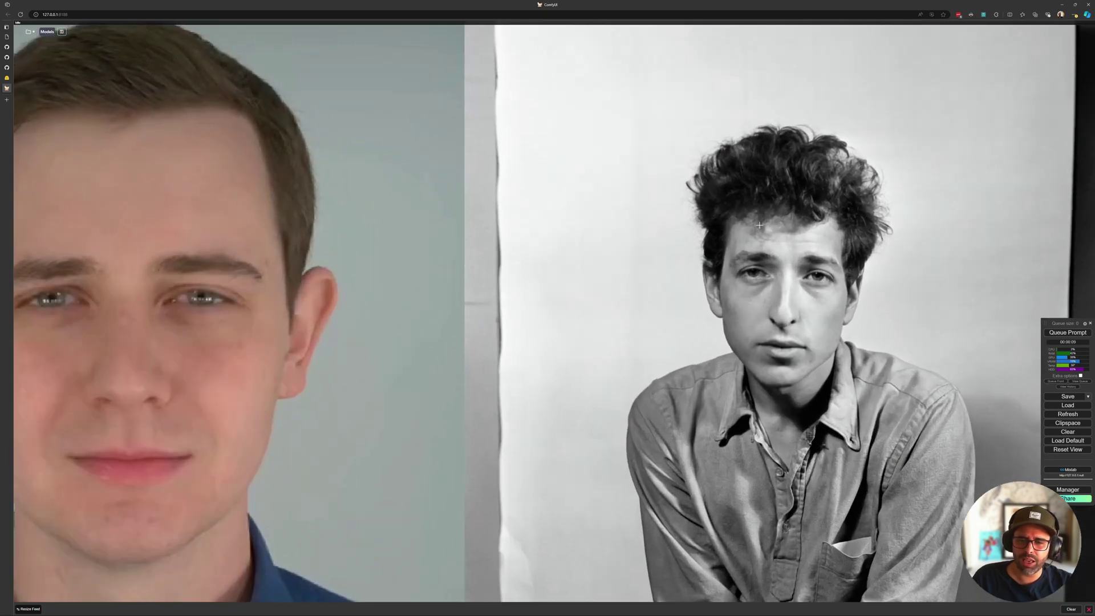
left_click_drag(813, 329, 742, 310)
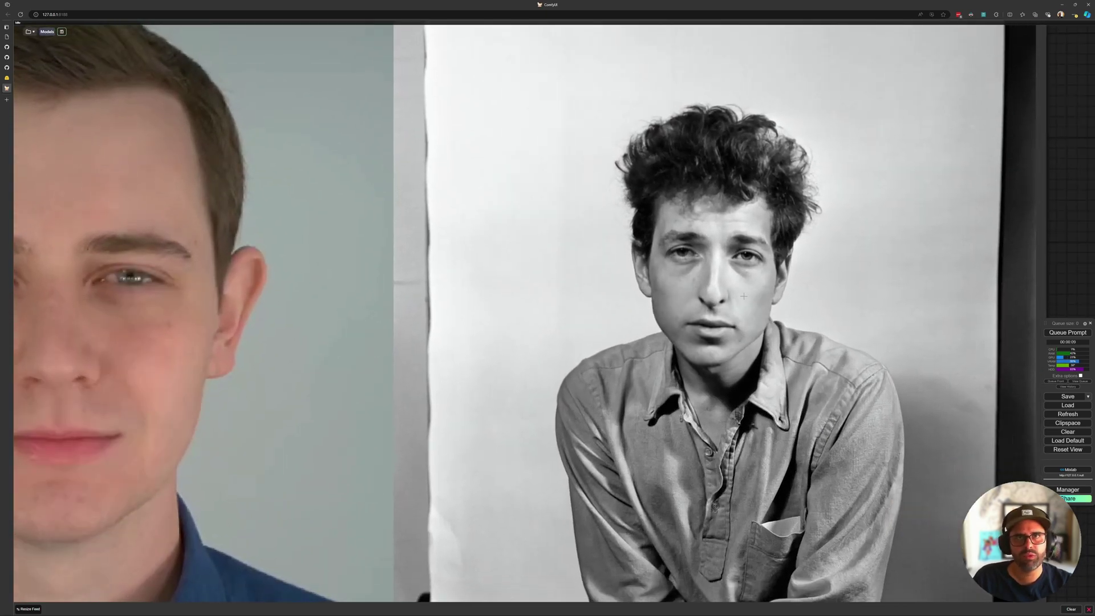
scroll(667, 268, "down", 1)
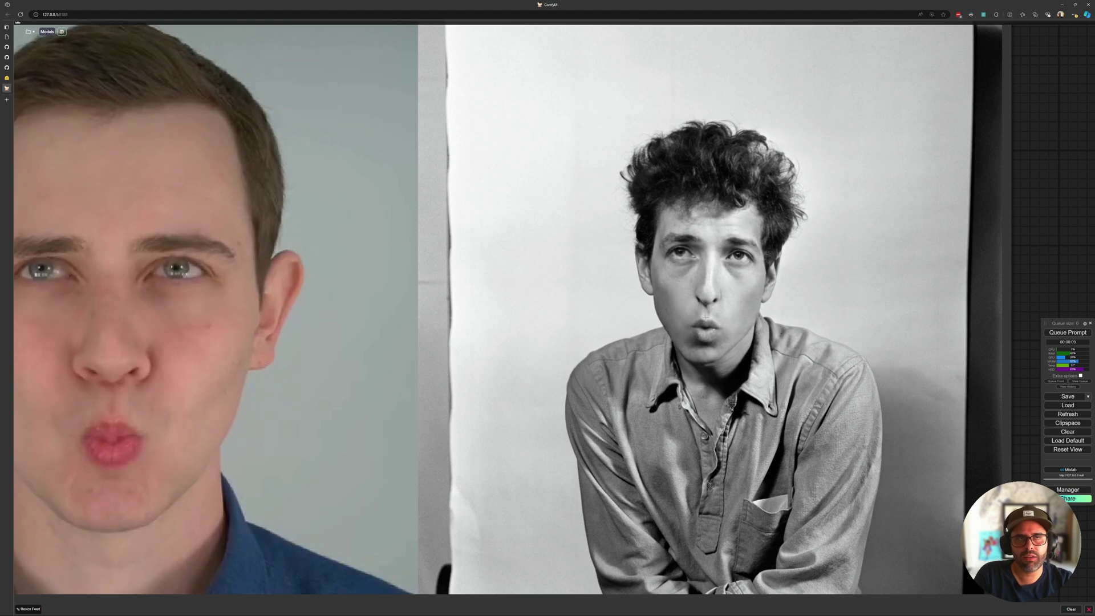
scroll(693, 309, "down", 5)
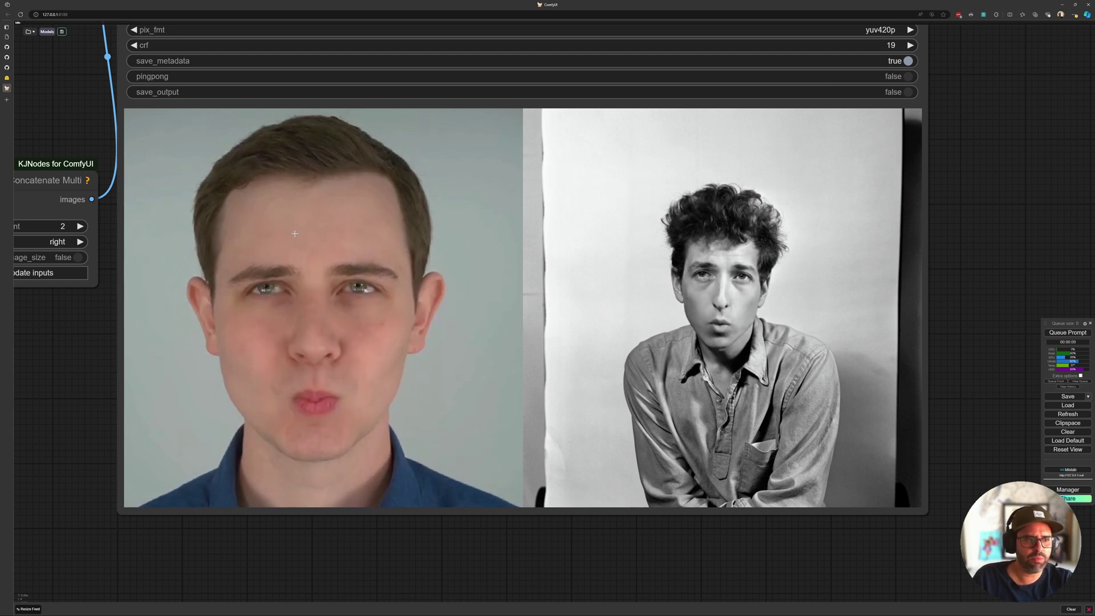
scroll(462, 285, "down", 2)
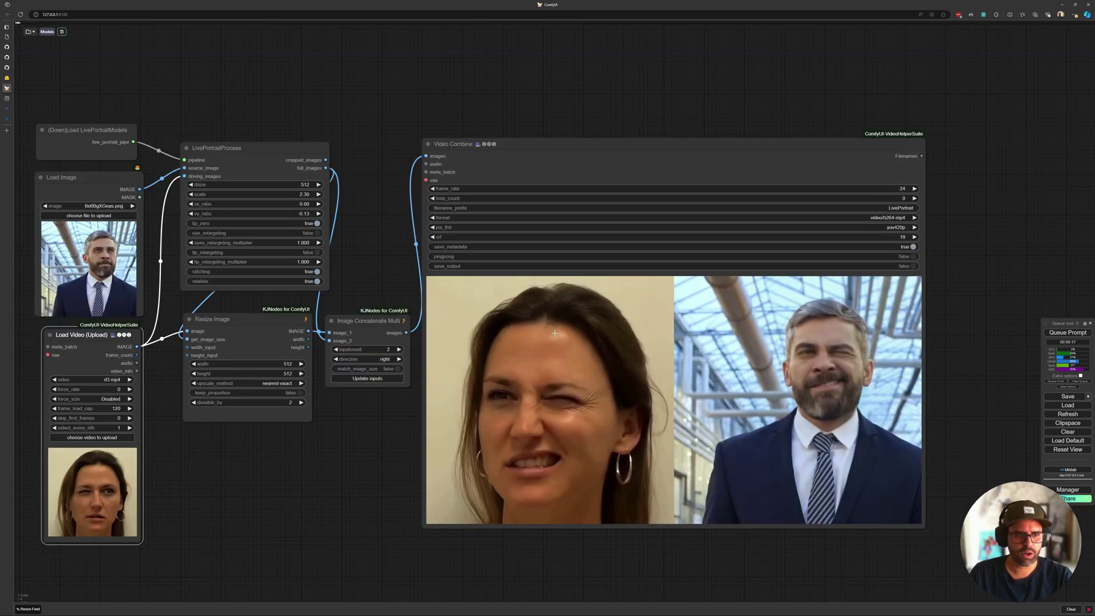
Examine how the bearded man in the suit follows the woman's expressions from d3.mp4, checking his face and beard up close.
scroll(707, 288, "up", 5)
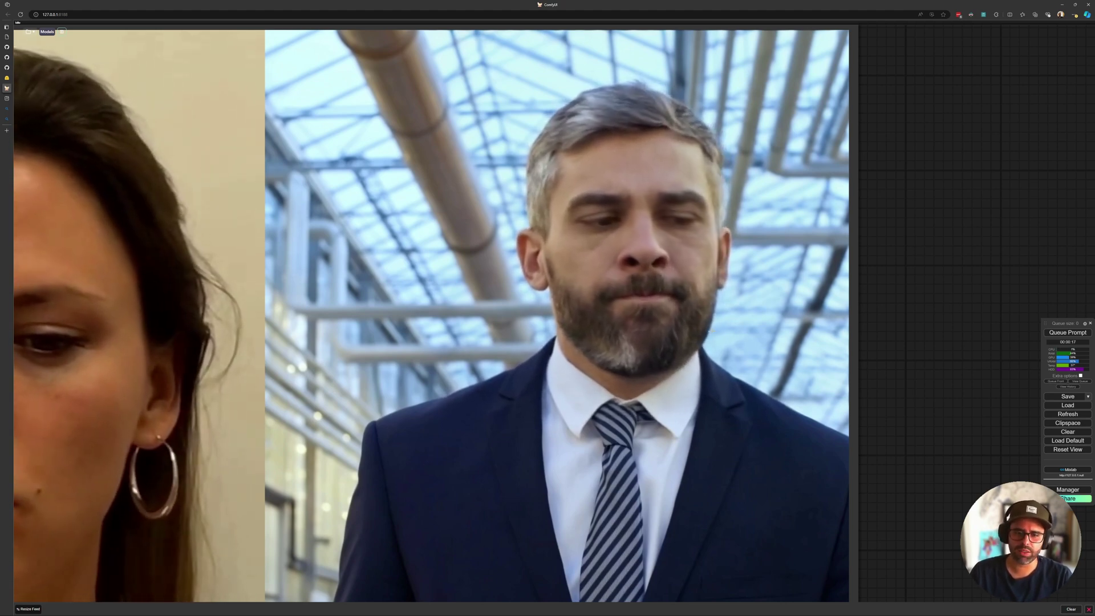
scroll(530, 259, "down", 3)
left_click_drag(530, 259, 657, 268)
scroll(661, 268, "down", 2)
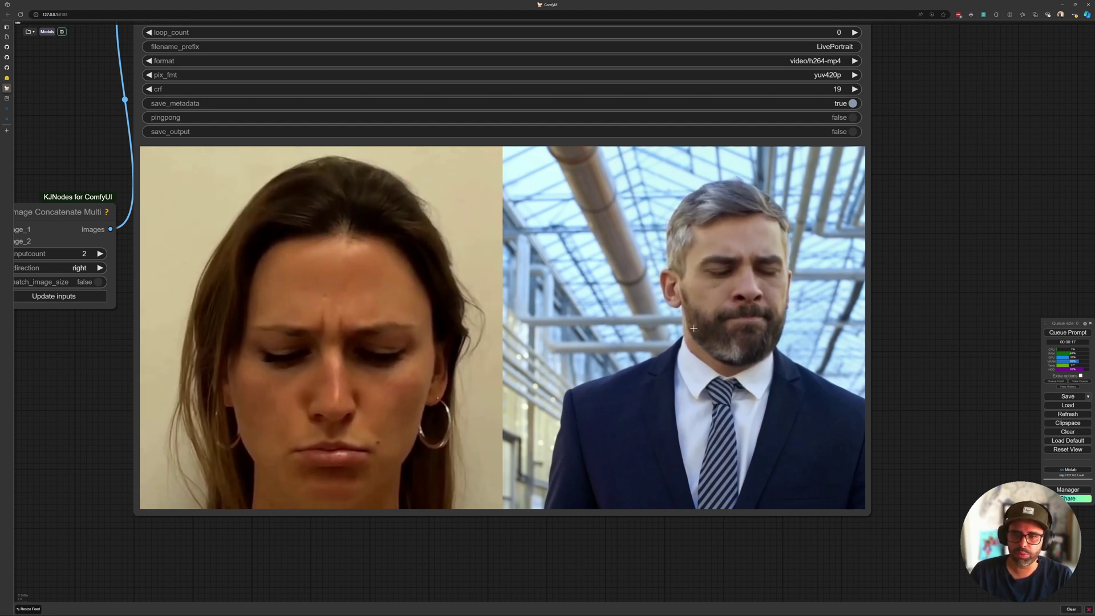
scroll(758, 319, "up", 7)
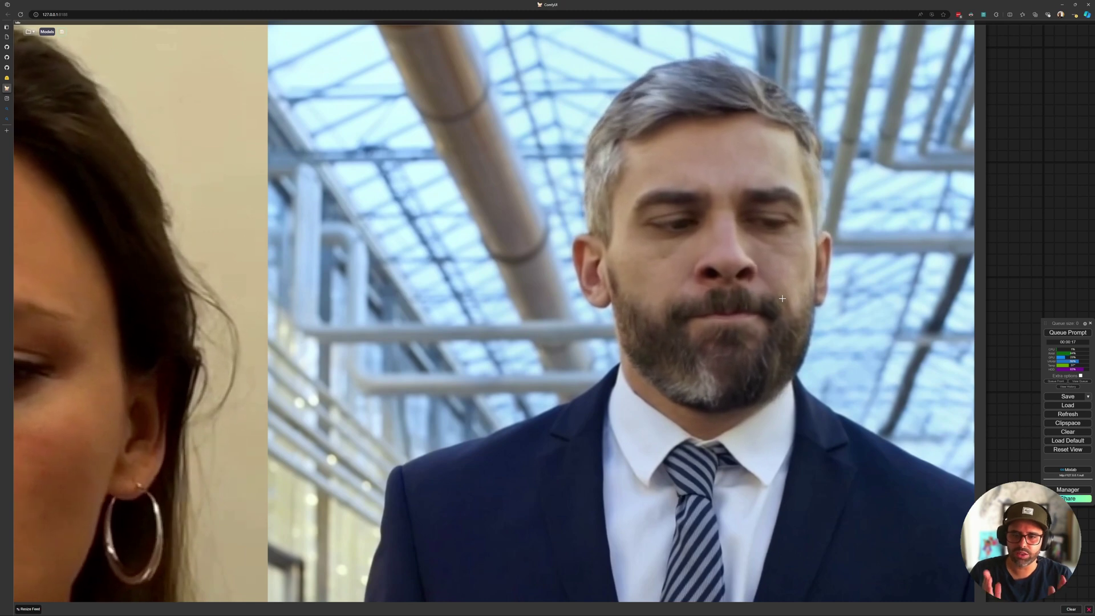
scroll(672, 220, "down", 3)
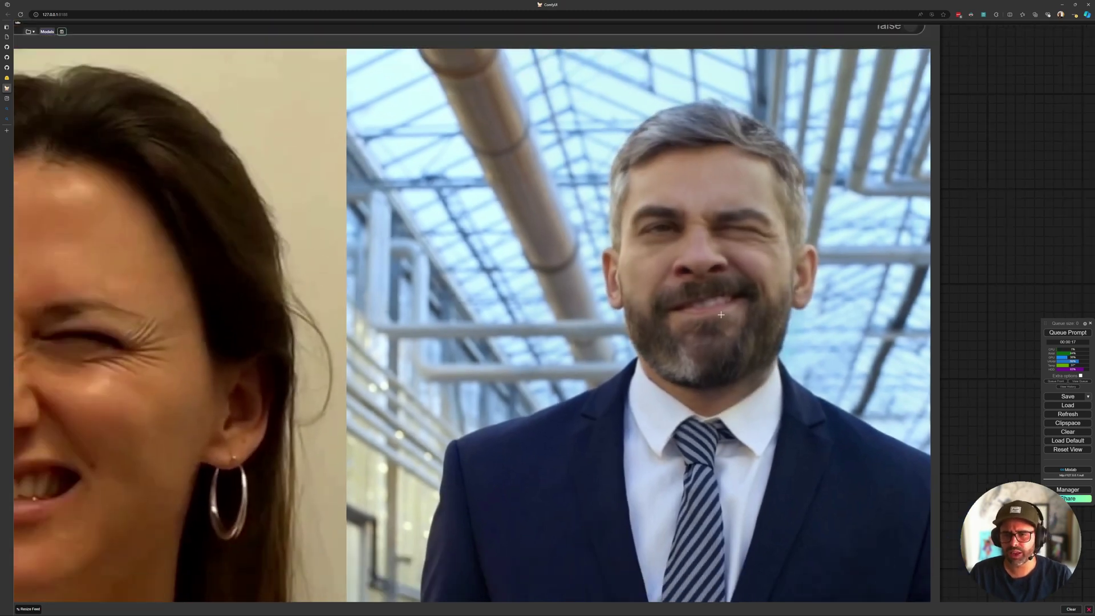
scroll(671, 219, "down", 2)
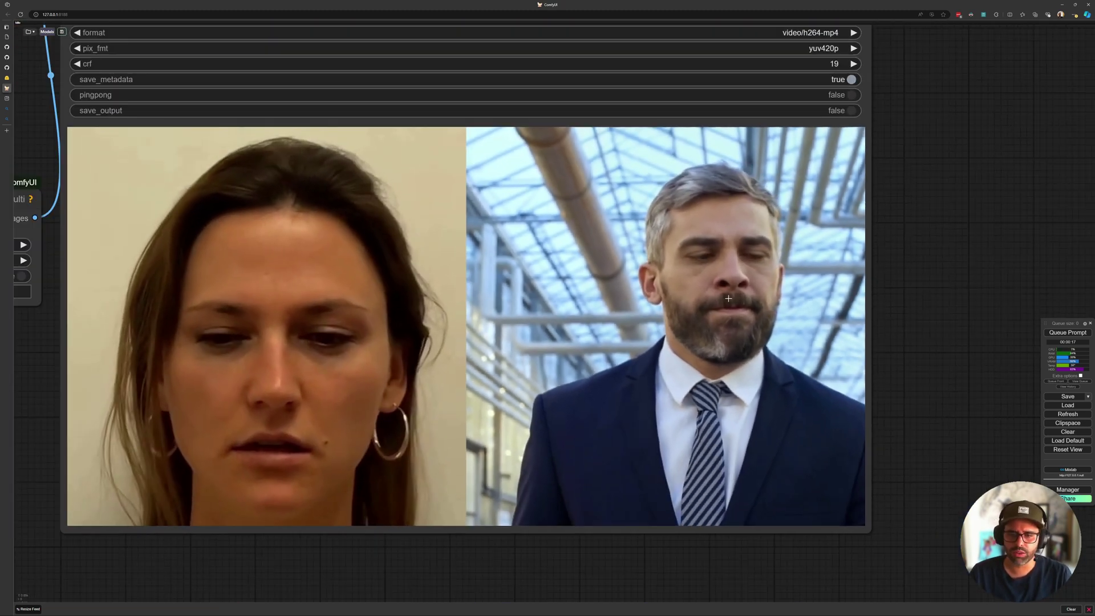
scroll(751, 299, "up", 4)
scroll(638, 235, "down", 5)
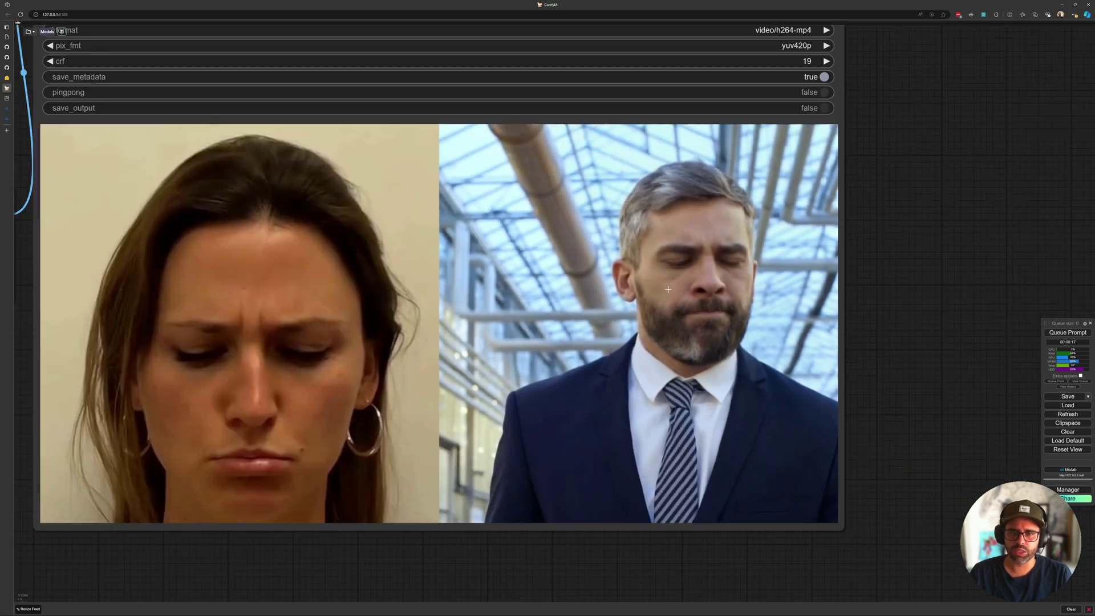
scroll(639, 235, "down", 3)
left_click_drag(530, 282, 602, 317)
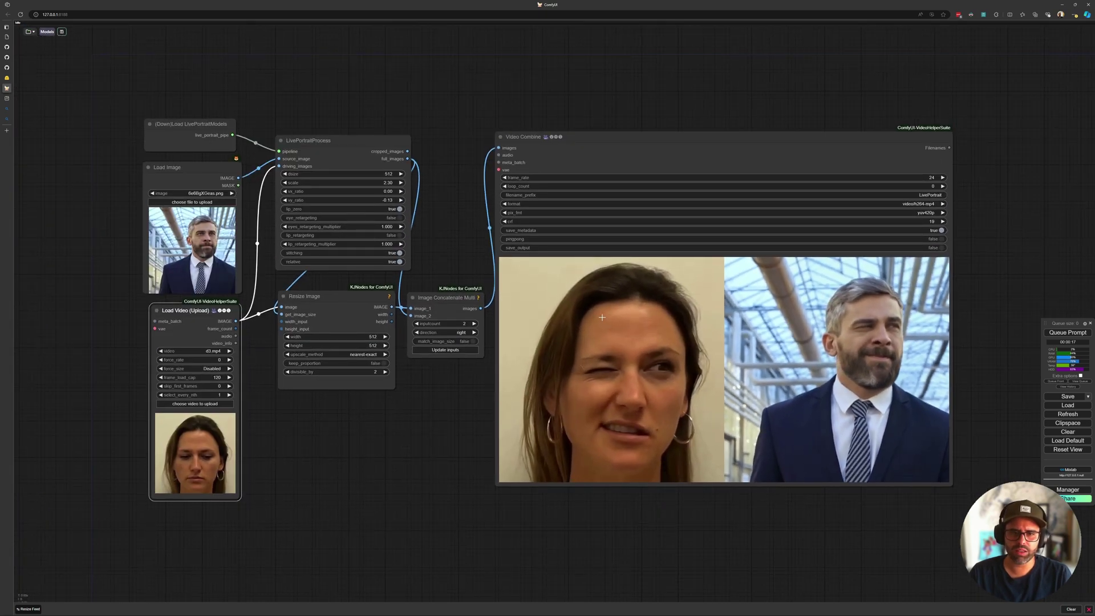